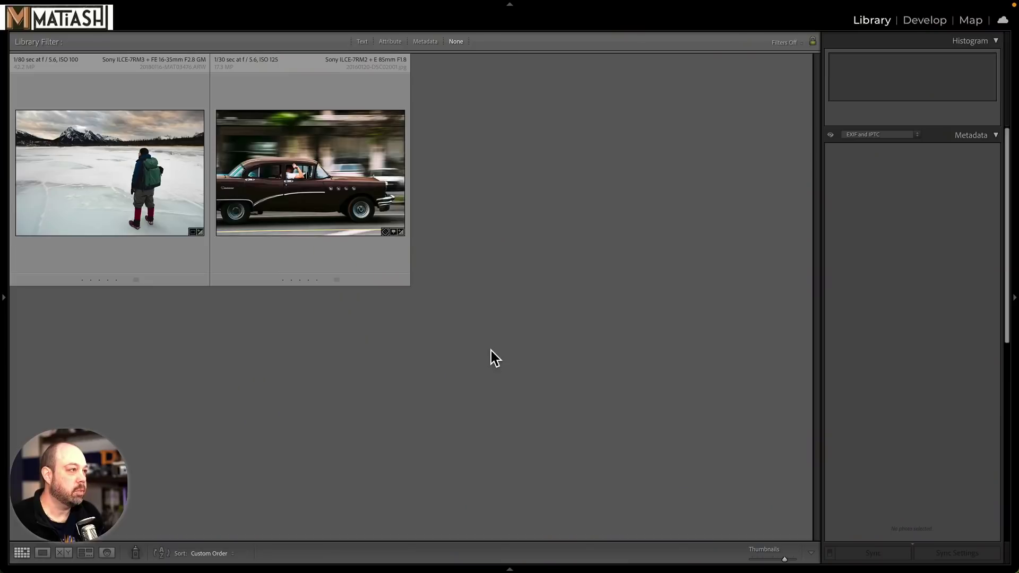
{"action": "left_click", "coordinate": [490, 351]}
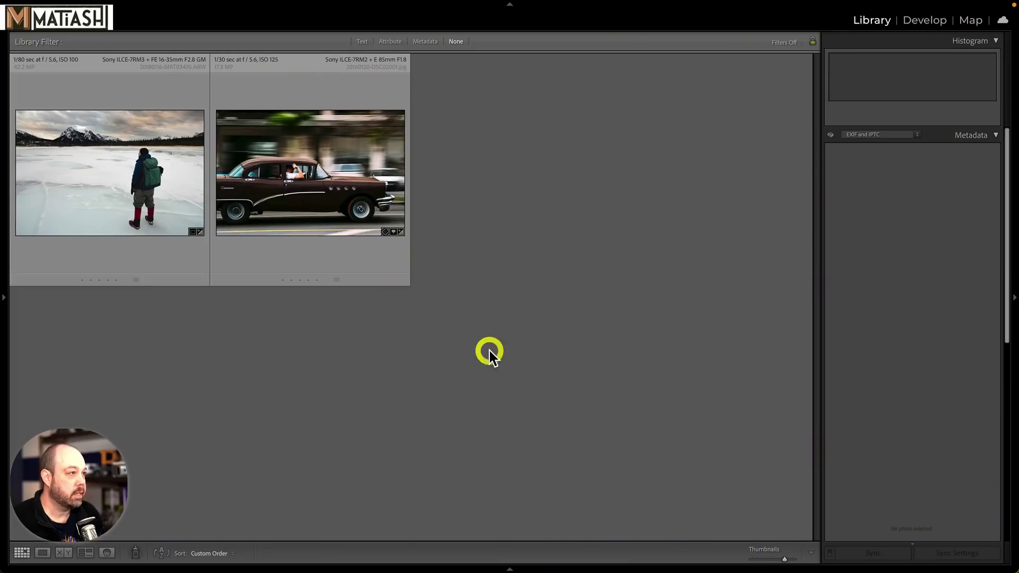
{"action": "left_click", "coordinate": [145, 231]}
{"action": "left_click", "coordinate": [287, 195]}
{"action": "left_click", "coordinate": [116, 199]}
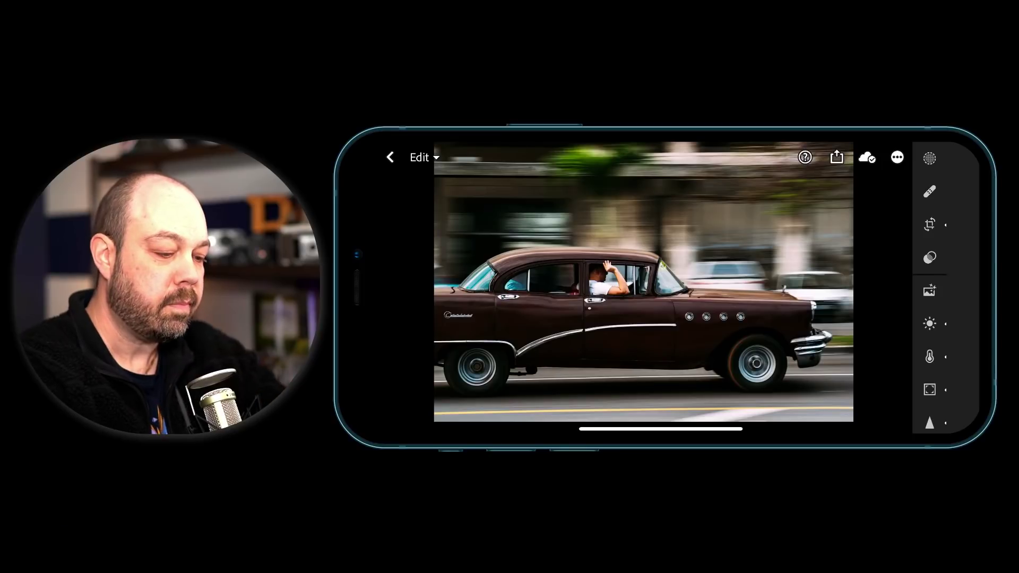
{"action": "left_click_drag", "start_coordinate": [583, 314], "coordinate": [610, 341]}
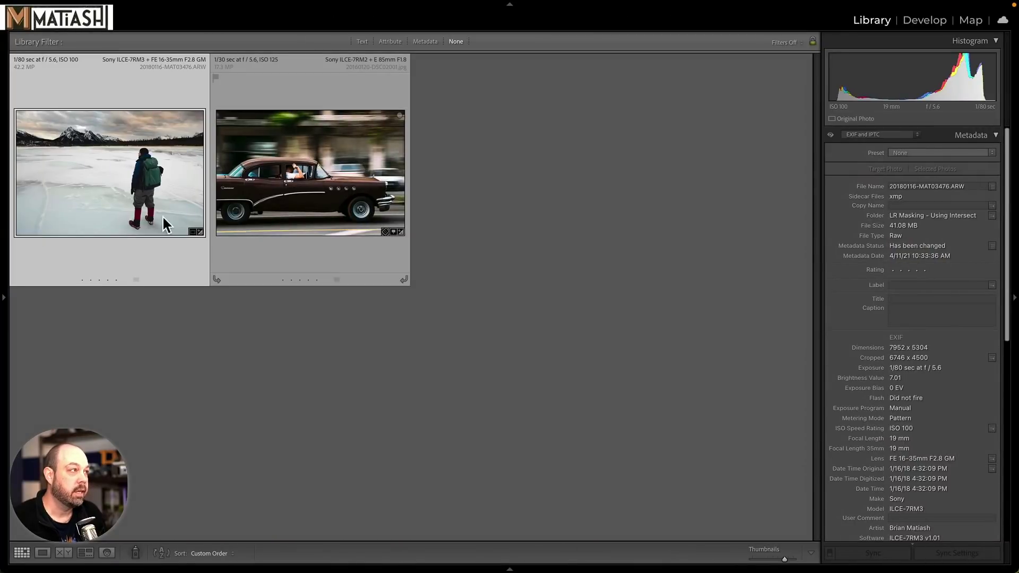
Step: Open the photo of the hiker on the frozen lake in Develop and show its existing masks
{"action": "double_click", "coordinate": [127, 197]}
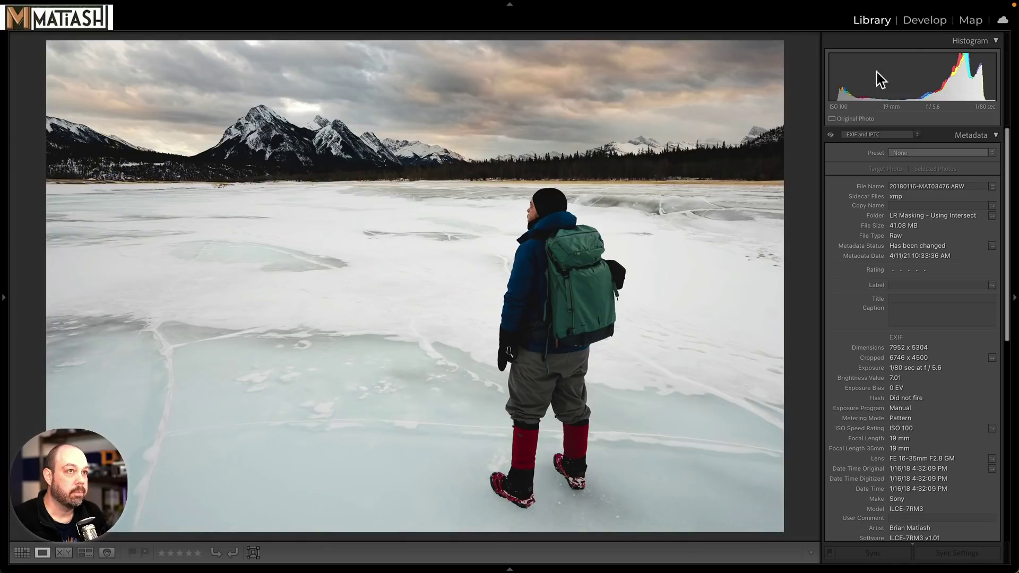
{"action": "left_click", "coordinate": [910, 21]}
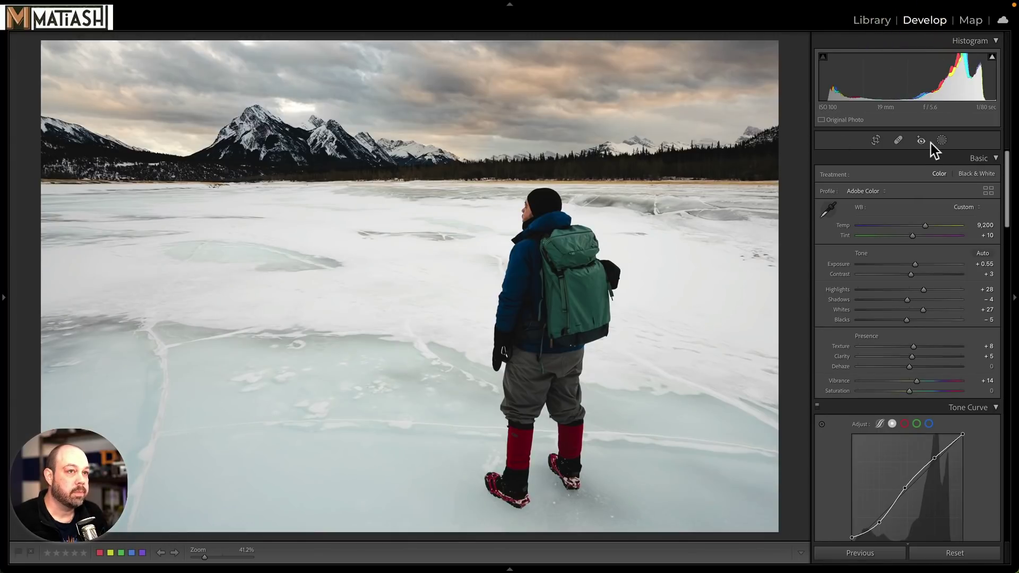
{"action": "left_click", "coordinate": [940, 140]}
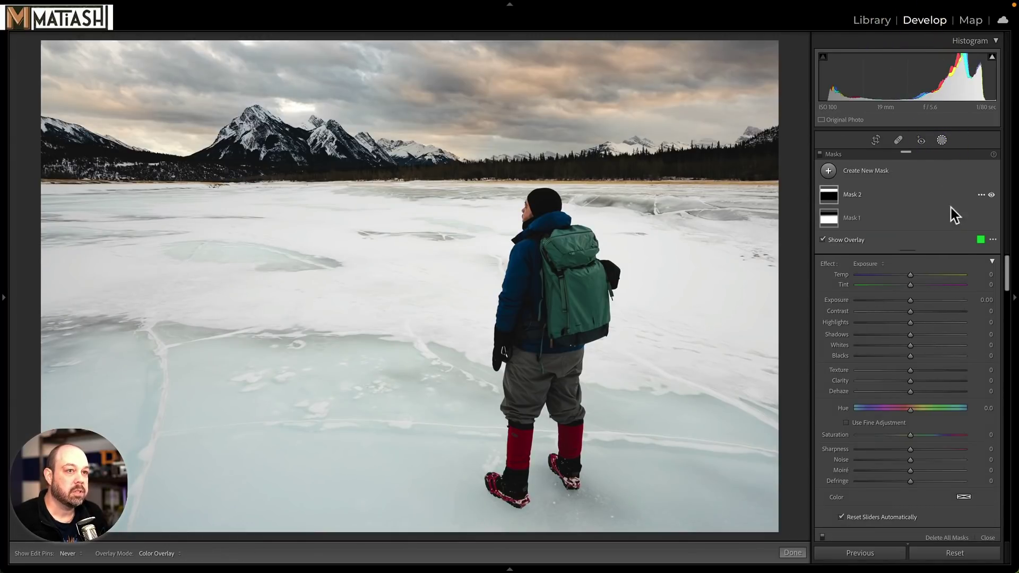
Step: View which mask types Mask 2 can be intersected with, and leave the mask as it is
{"action": "left_click", "coordinate": [943, 196]}
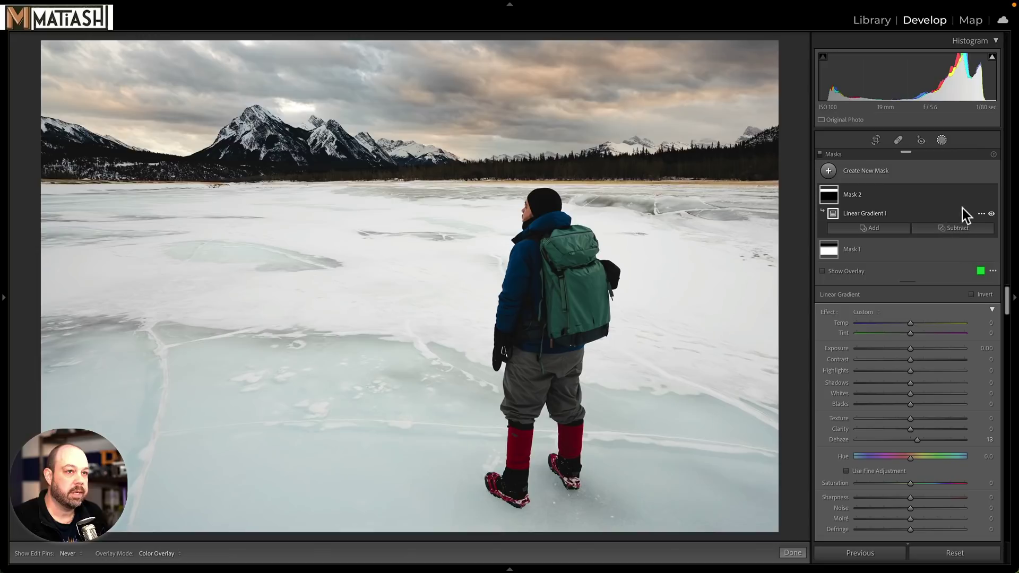
{"action": "left_click", "coordinate": [980, 194]}
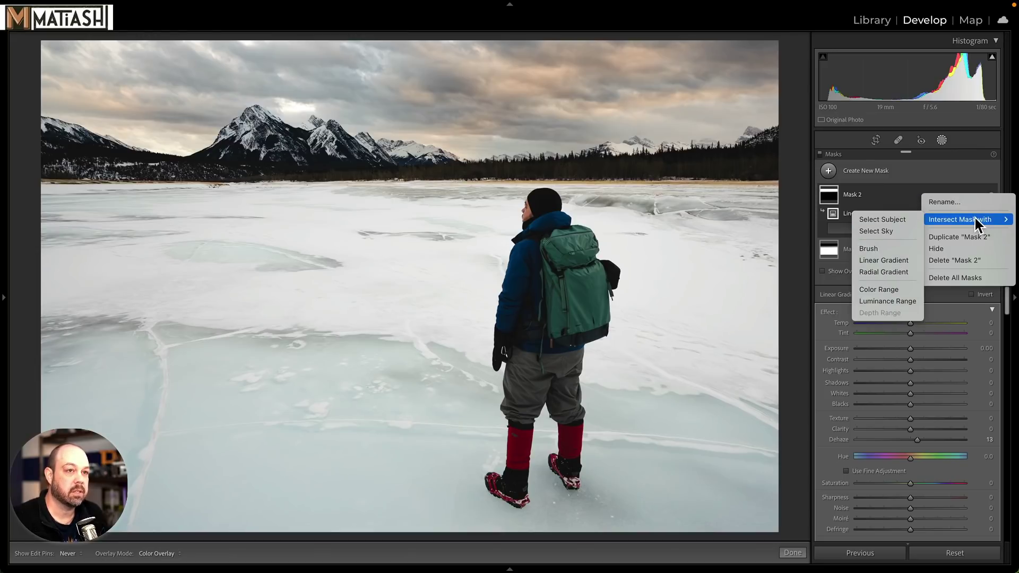
{"action": "left_click", "coordinate": [902, 203]}
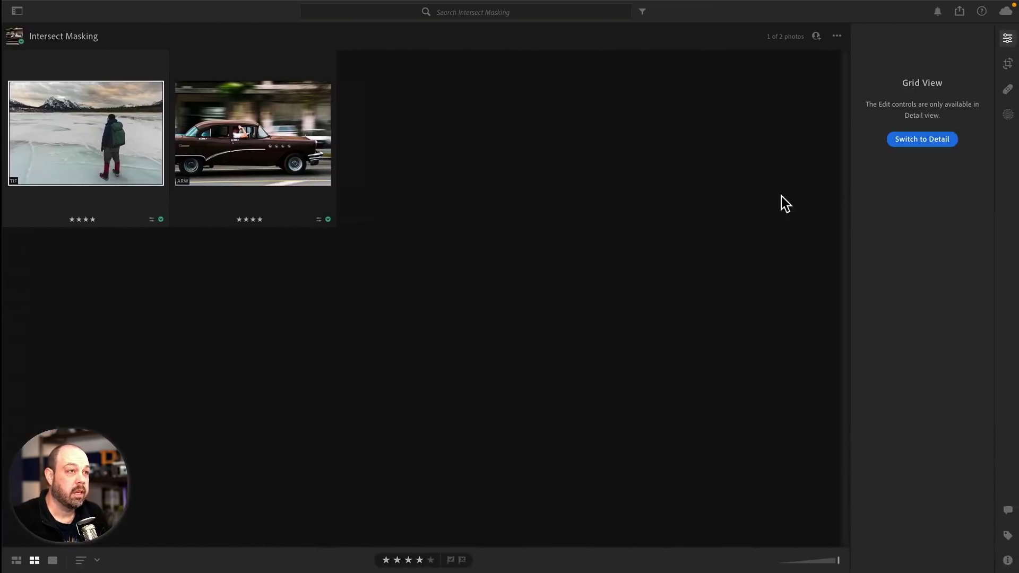
Step: Switch to Lightroom, create a Select Subject mask on the frozen lake hiker photo, and examine the mask's options
{"action": "double_click", "coordinate": [65, 144]}
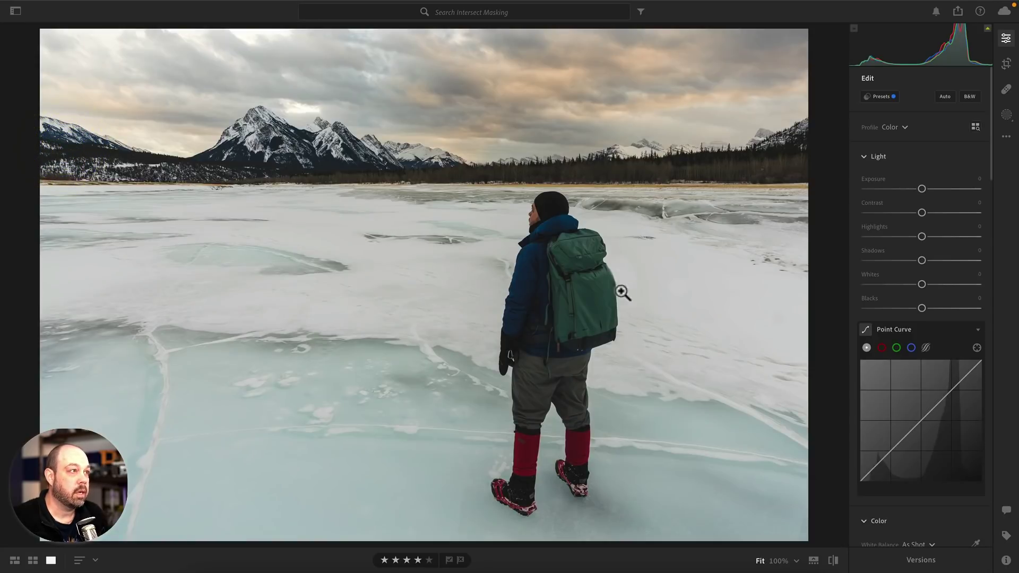
{"action": "left_click", "coordinate": [1007, 114]}
{"action": "left_click", "coordinate": [906, 106]}
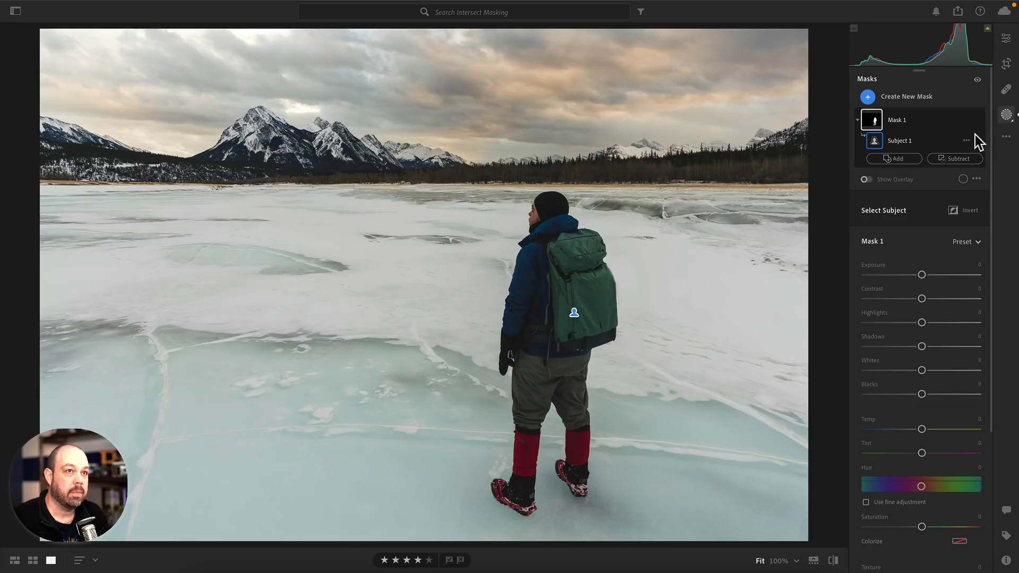
{"action": "right_click", "coordinate": [967, 123]}
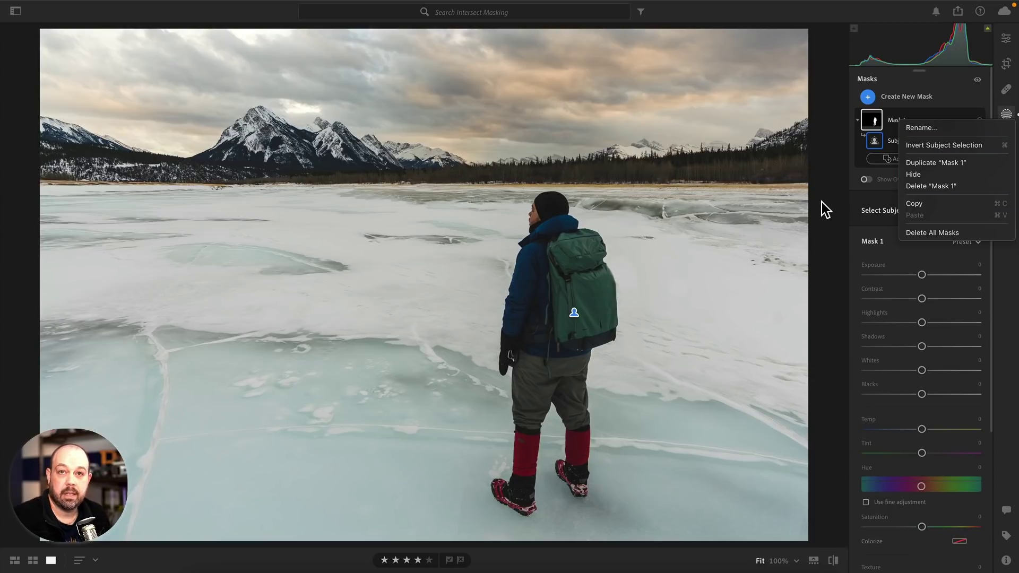
{"action": "left_click", "coordinate": [908, 232]}
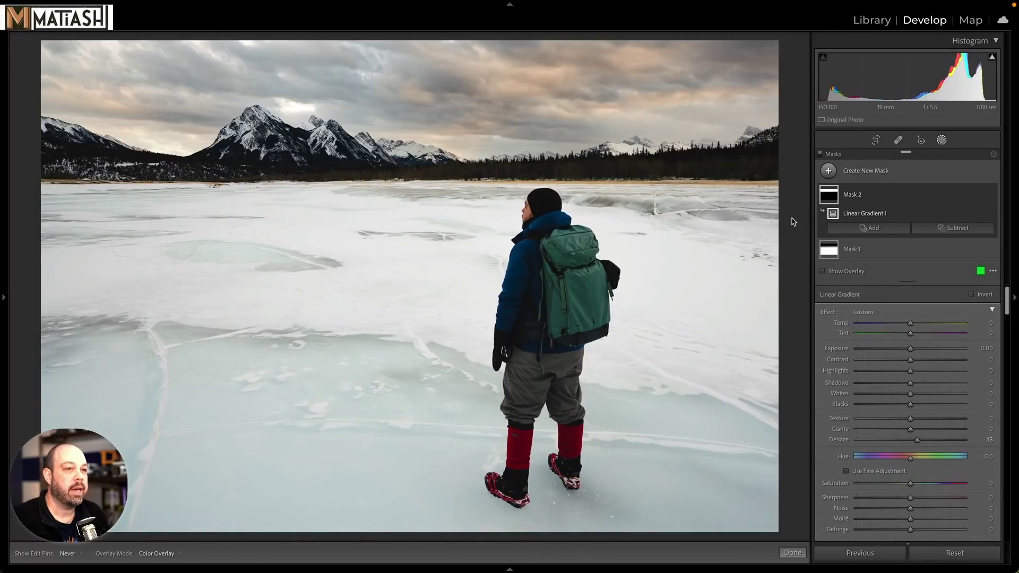
Step: Switch back to Lightroom Classic and compare the hiker photo with all masks turned off and on
{"action": "left_click", "coordinate": [938, 195]}
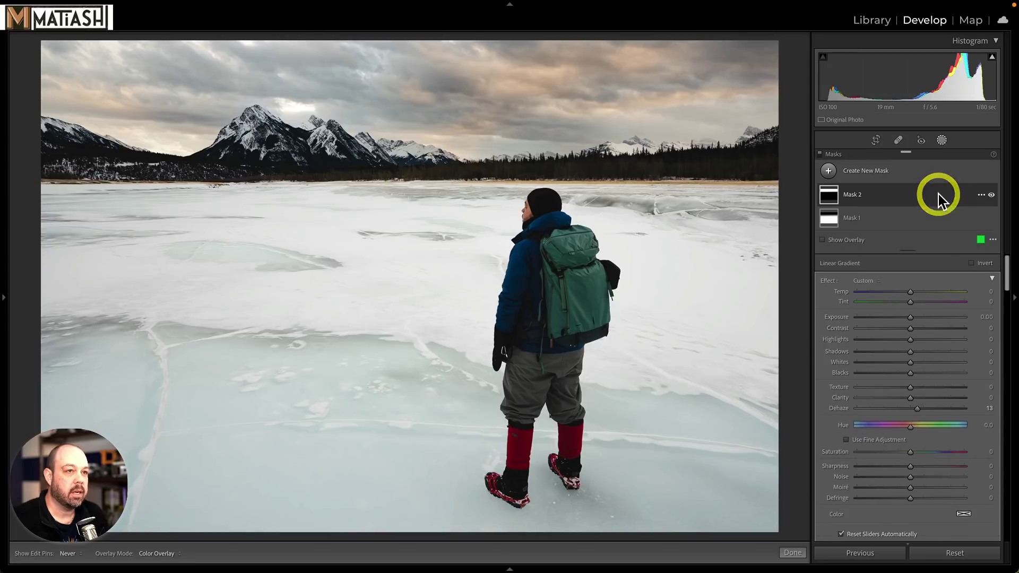
{"action": "left_click", "coordinate": [820, 153]}
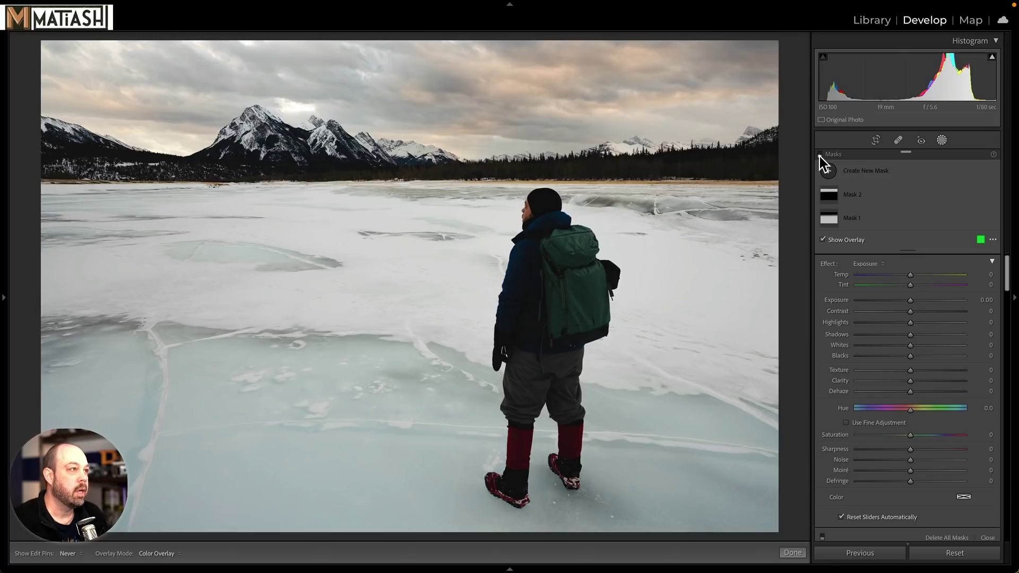
{"action": "left_click", "coordinate": [820, 155]}
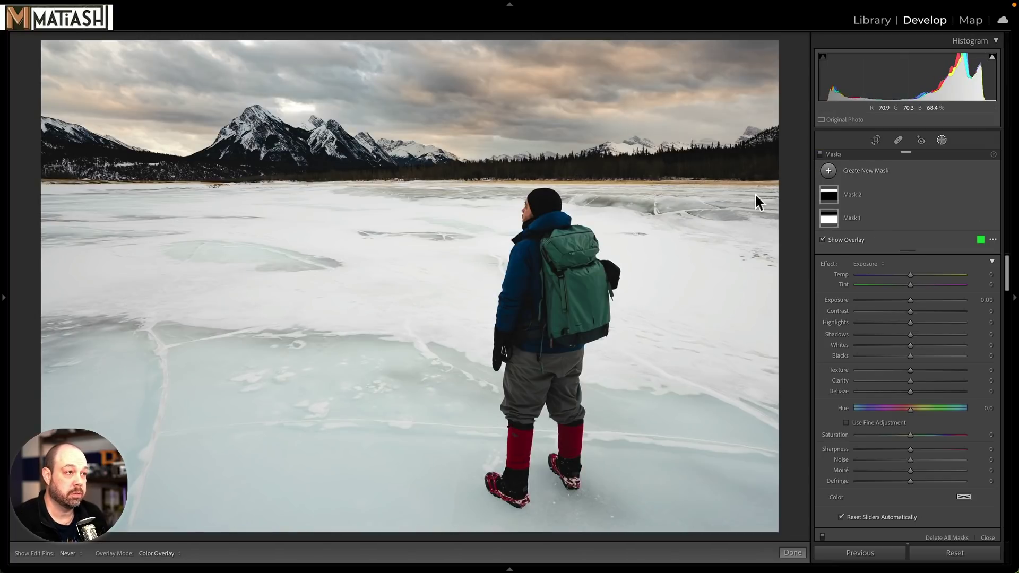
{"action": "left_click", "coordinate": [880, 218]}
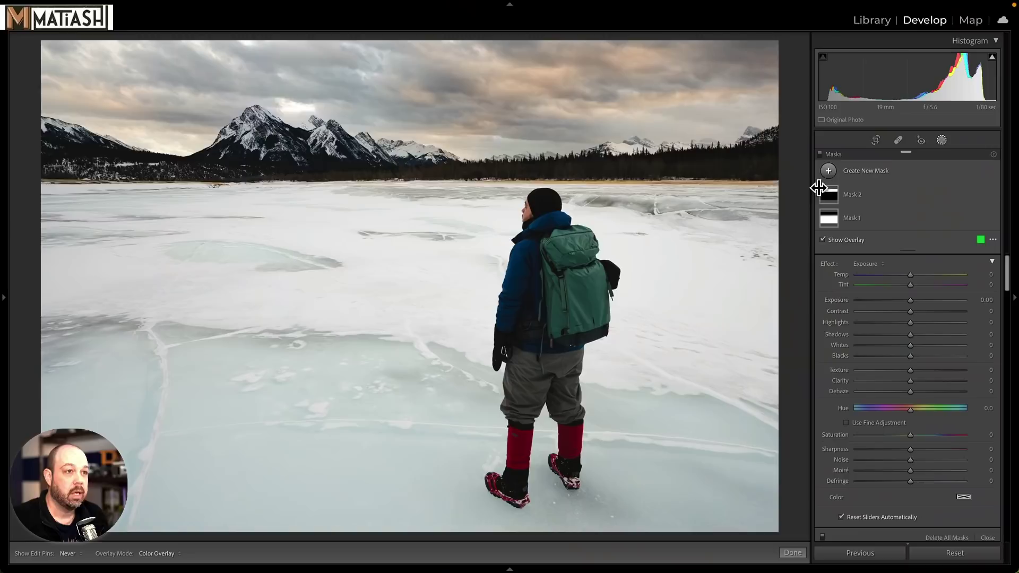
Step: Try a Select Subject mask on the hiker with its overlay turned off, and delete that mask
{"action": "left_click", "coordinate": [877, 172]}
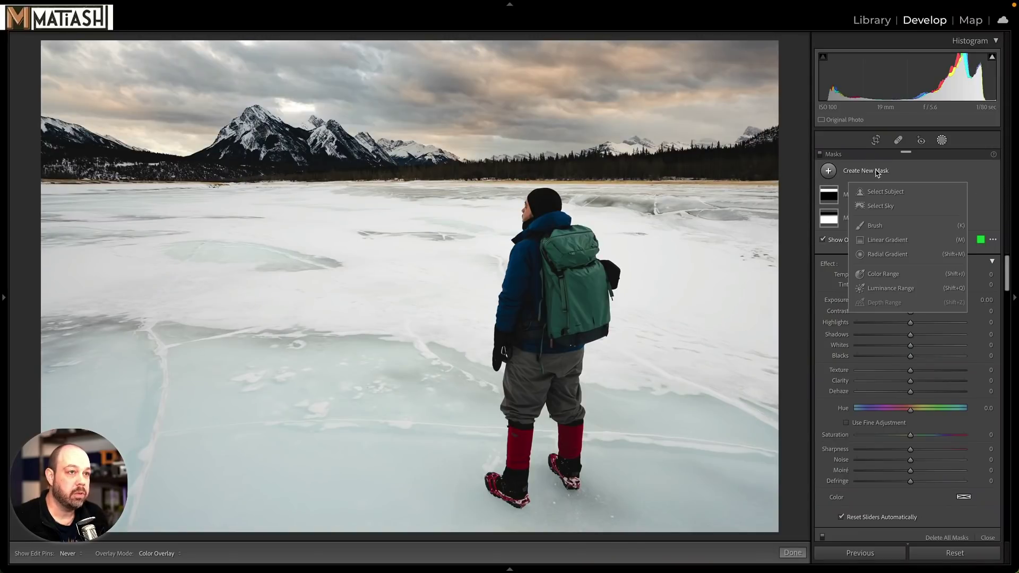
{"action": "left_click", "coordinate": [915, 192]}
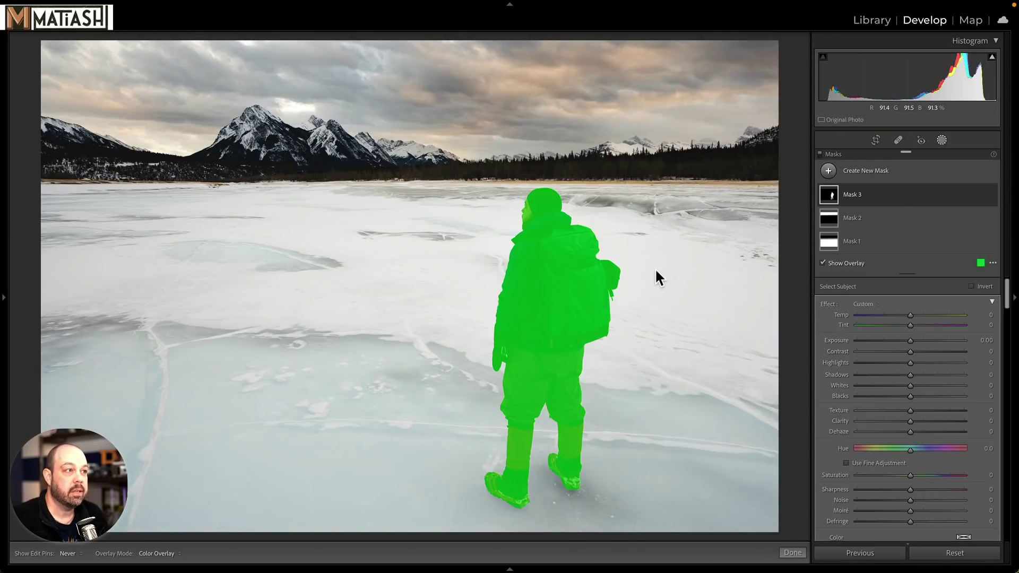
{"action": "left_click", "coordinate": [822, 263]}
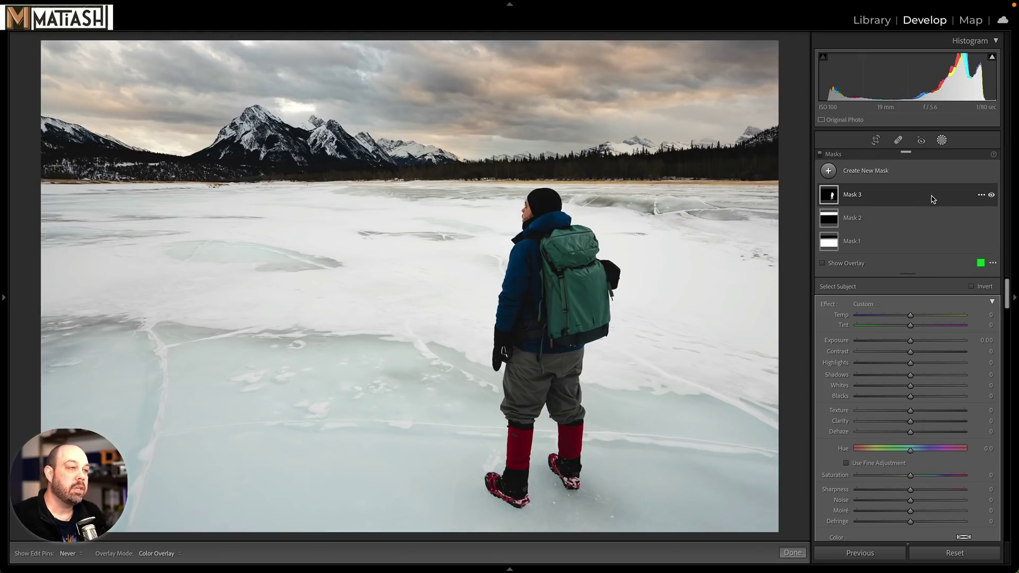
{"action": "left_click", "coordinate": [982, 194]}
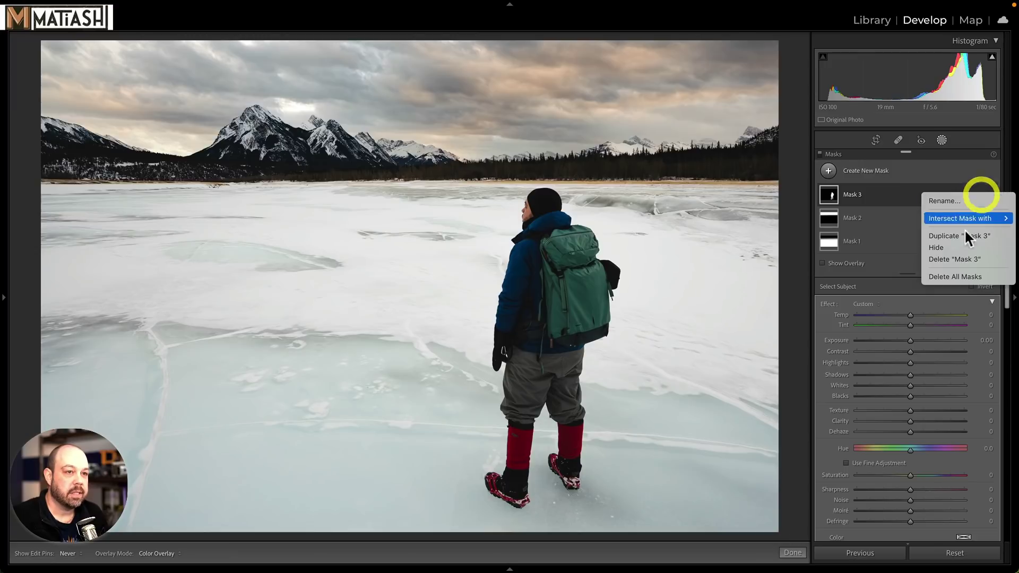
{"action": "left_click", "coordinate": [948, 259]}
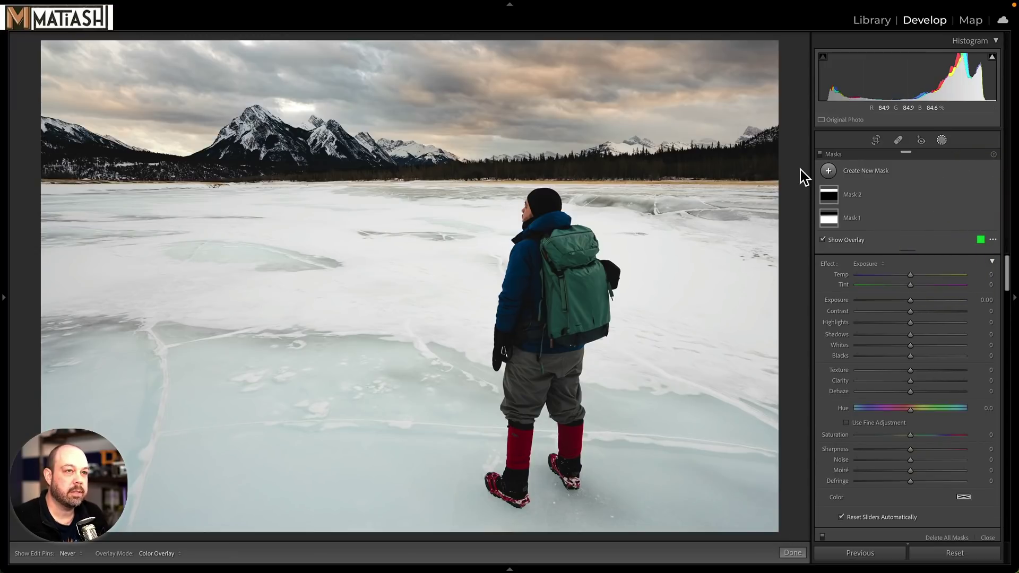
Step: Try a Color Range mask sampled from the hiker's blue jacket, and delete that mask
{"action": "left_click", "coordinate": [864, 170]}
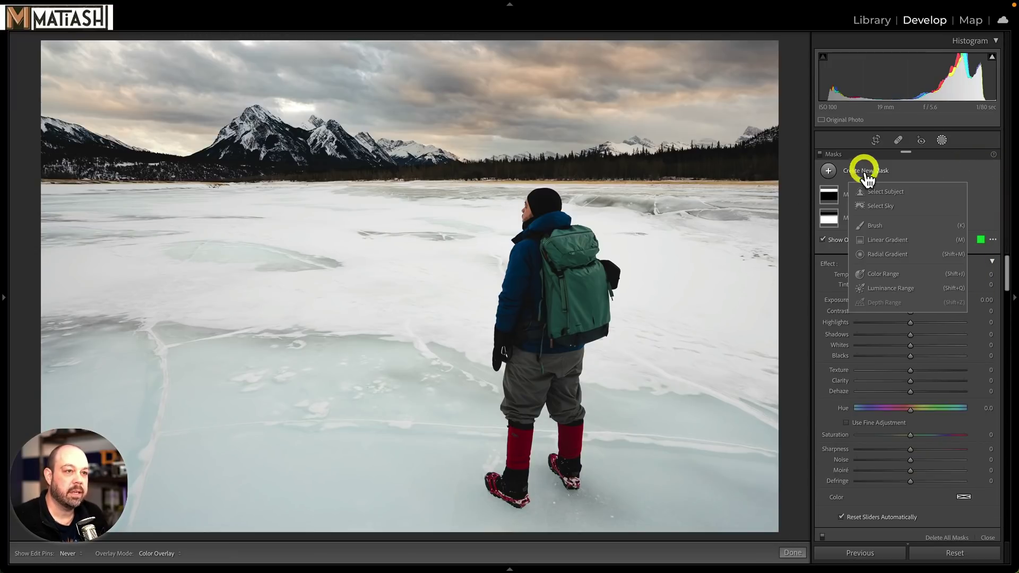
{"action": "left_click", "coordinate": [887, 273]}
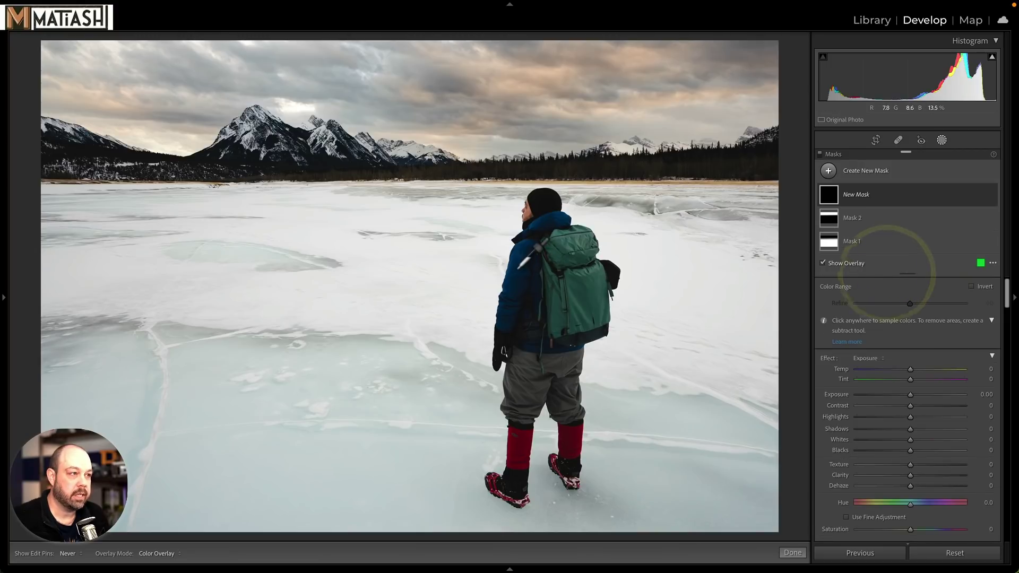
{"action": "left_click", "coordinate": [518, 268]}
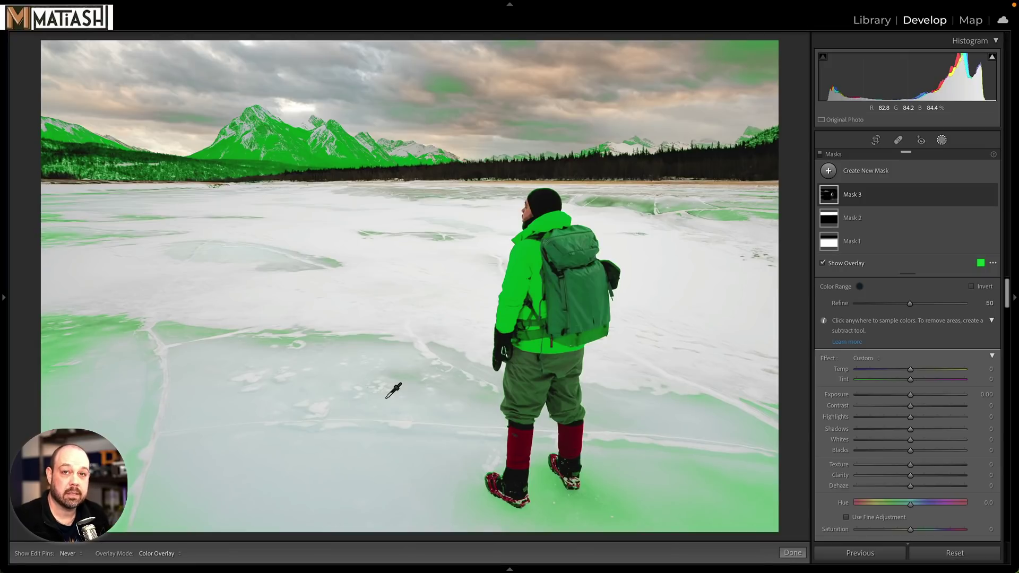
{"action": "left_click", "coordinate": [979, 194]}
{"action": "left_click", "coordinate": [957, 256]}
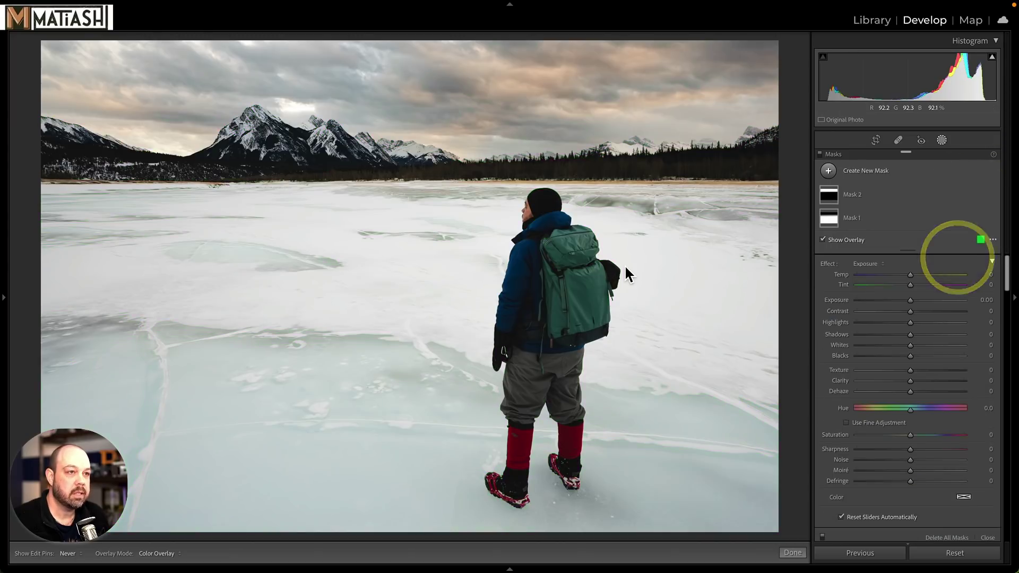
Step: Create a Select Subject mask of the hiker and rename it after the person in the photo
{"action": "left_click", "coordinate": [849, 174]}
{"action": "left_click", "coordinate": [914, 192]}
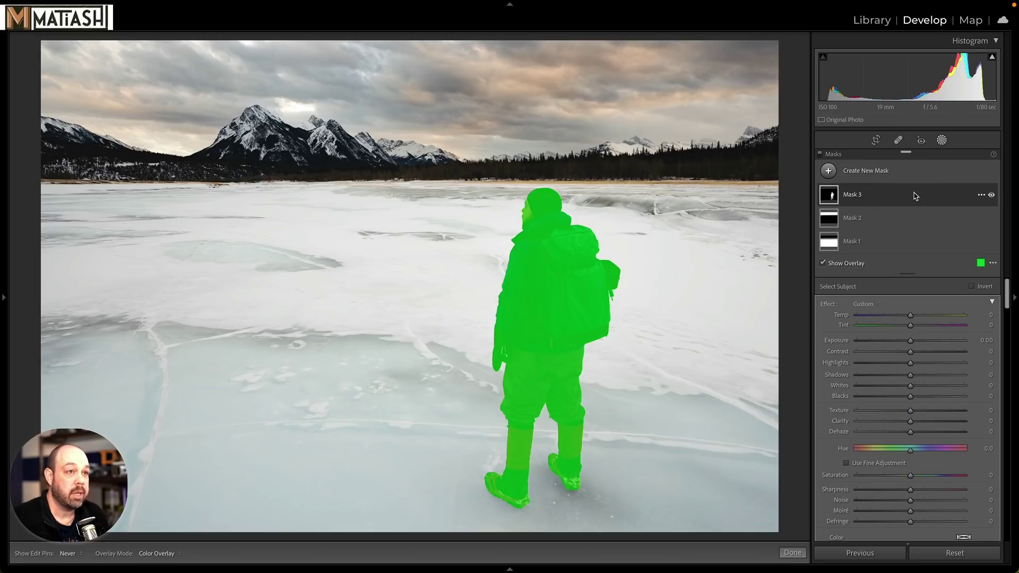
{"action": "left_click", "coordinate": [980, 195]}
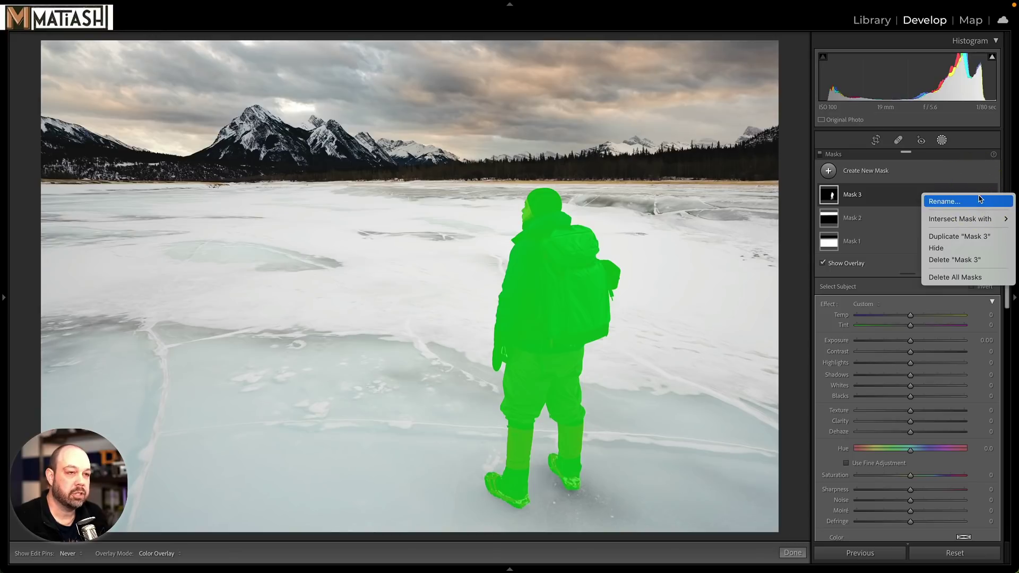
{"action": "left_click", "coordinate": [961, 201]}
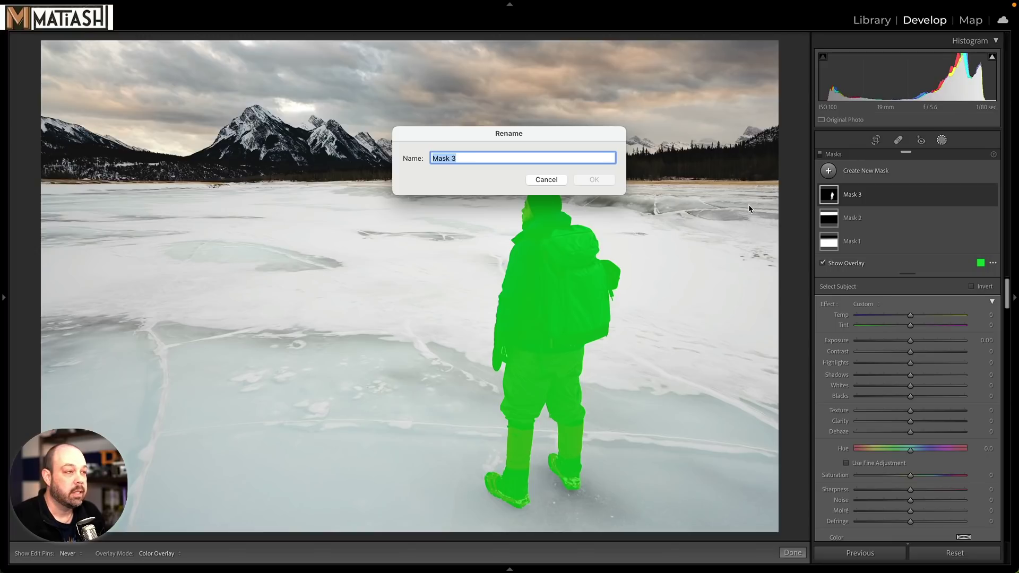
{"action": "type", "text": "Brian mask"}
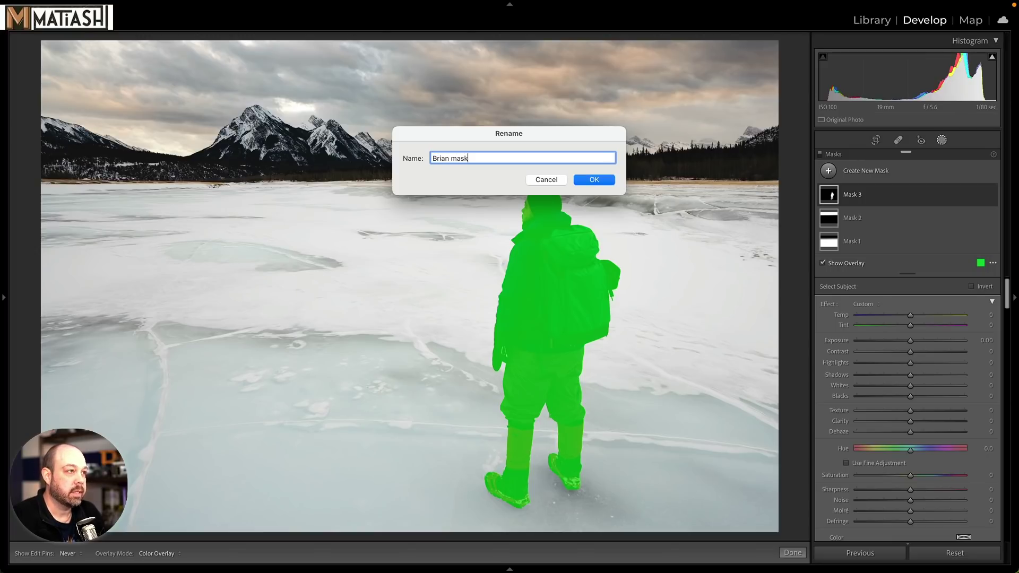
{"action": "left_click", "coordinate": [593, 178]}
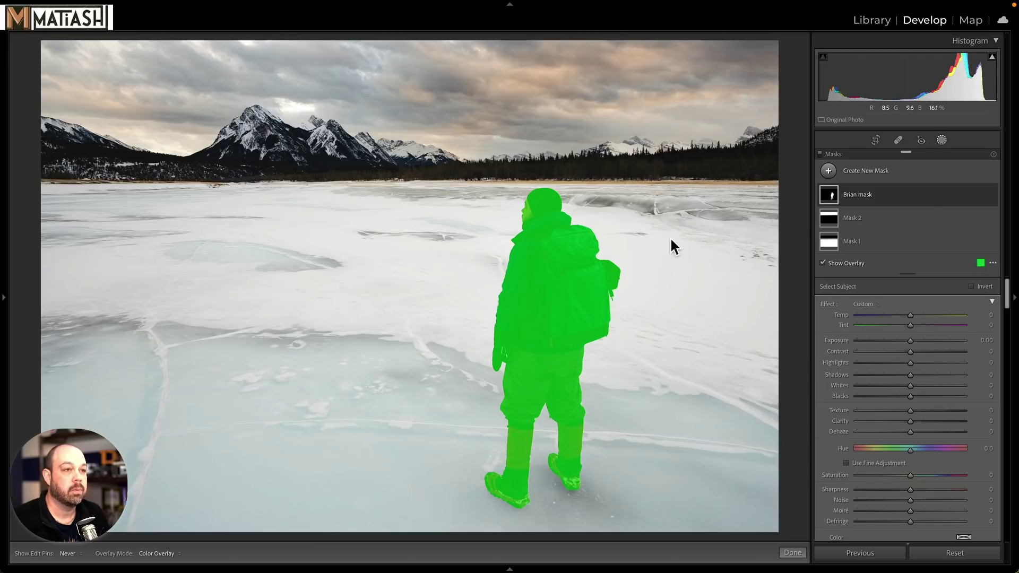
Step: Intersect the hiker's Select Subject mask with a Color Range mask sampled from the blue jacket
{"action": "left_click", "coordinate": [926, 193]}
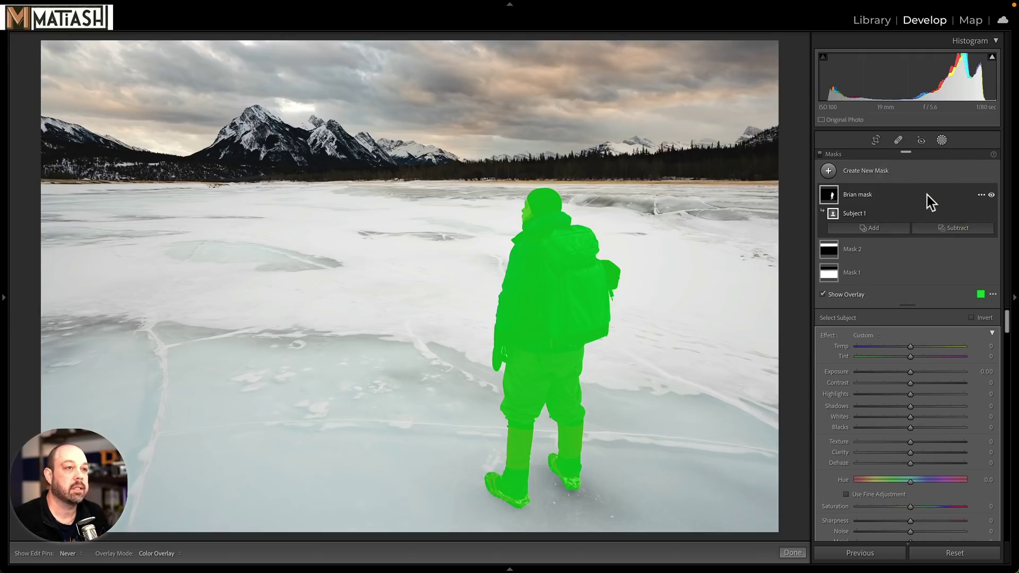
{"action": "left_click", "coordinate": [980, 195]}
{"action": "mouse_move", "coordinate": [963, 218]}
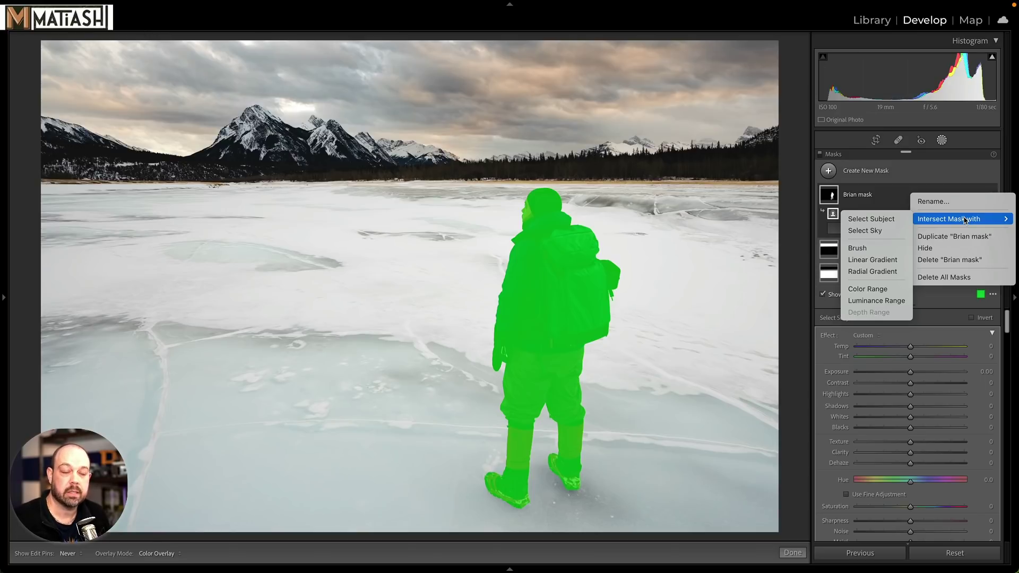
{"action": "left_click", "coordinate": [880, 289]}
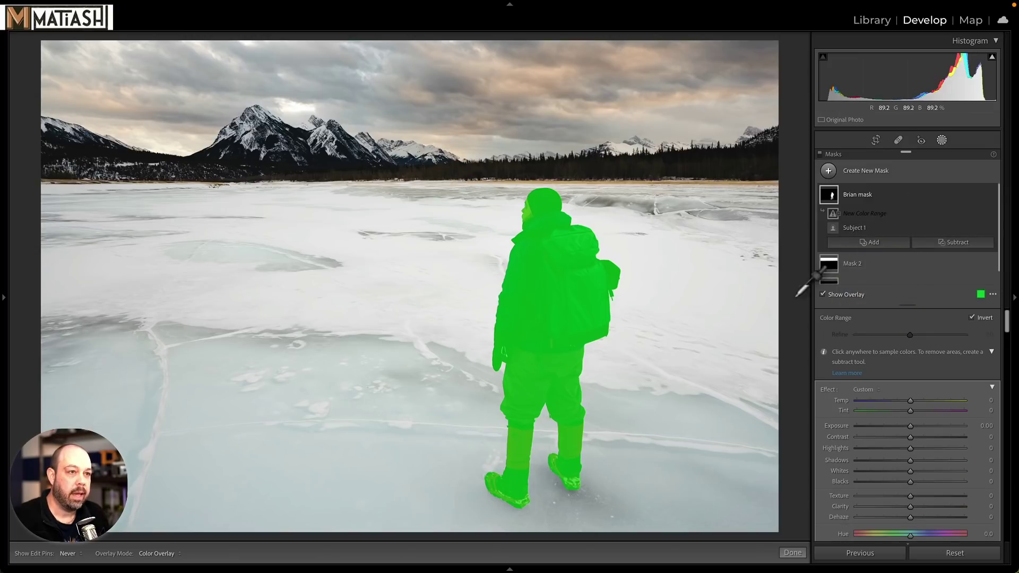
{"action": "left_click", "coordinate": [823, 295]}
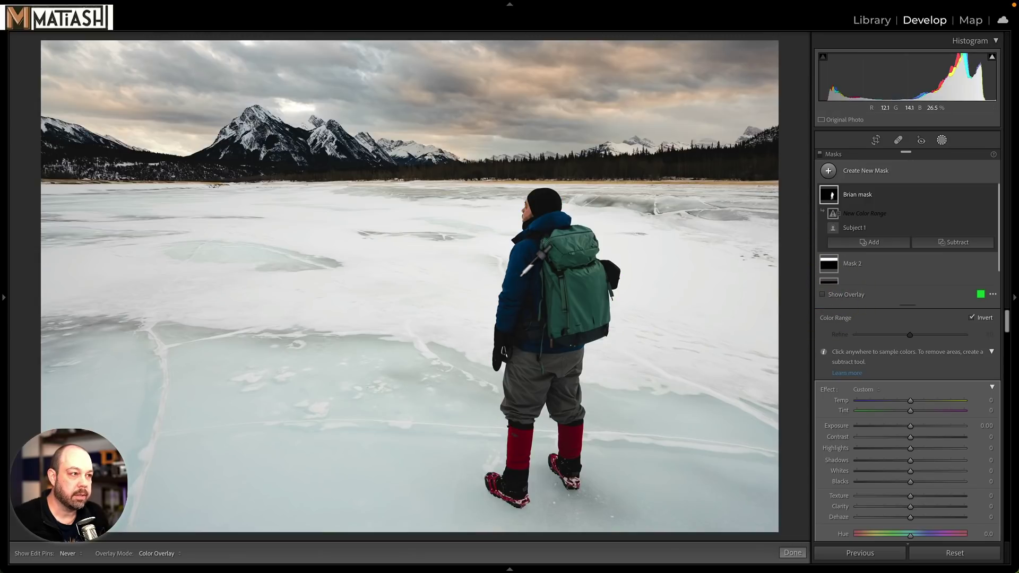
{"action": "left_click", "coordinate": [521, 274]}
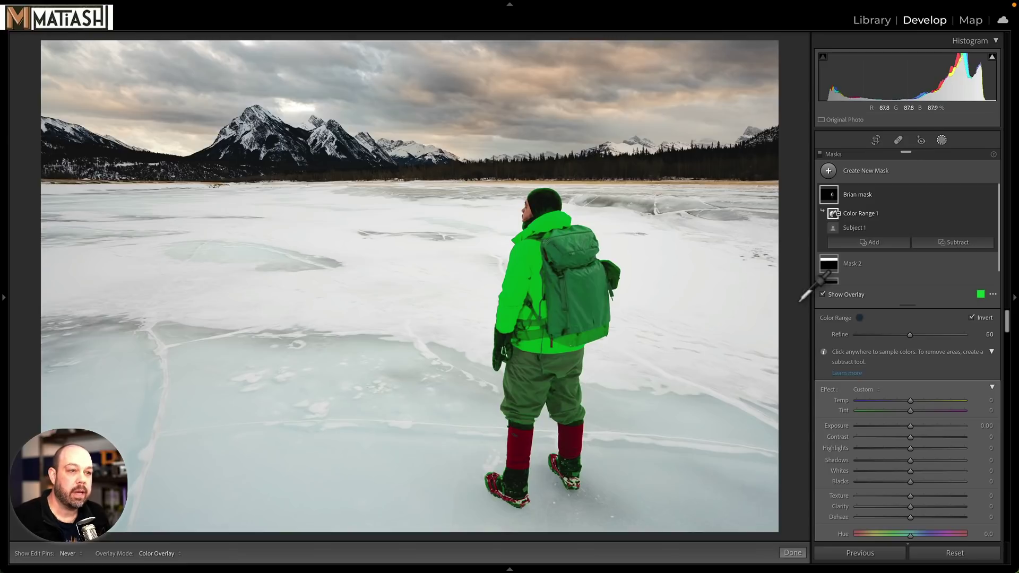
Step: Set the jacket Color Range's Refine amount to 19 while previewing it in black and white, and turn off the overlay
{"action": "key", "text": "alt"}
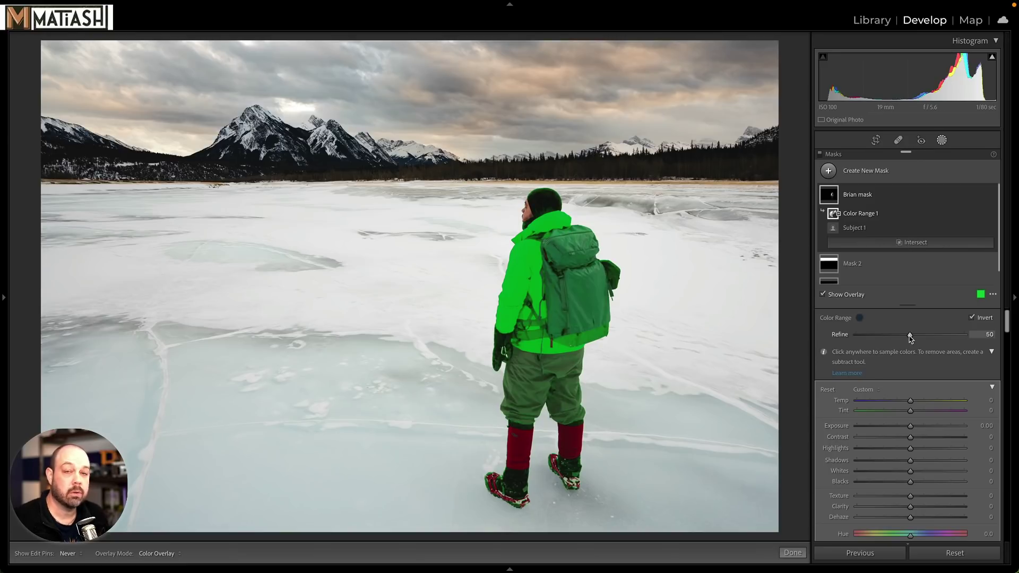
{"action": "left_click_drag", "start_coordinate": [910, 335], "coordinate": [897, 337]}
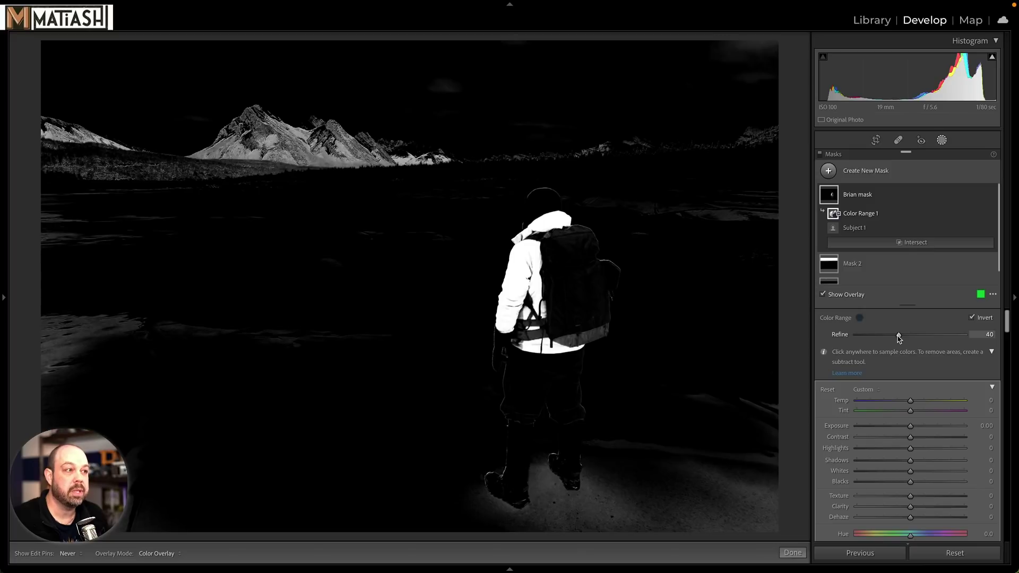
{"action": "left_click_drag", "start_coordinate": [896, 336], "coordinate": [877, 338]}
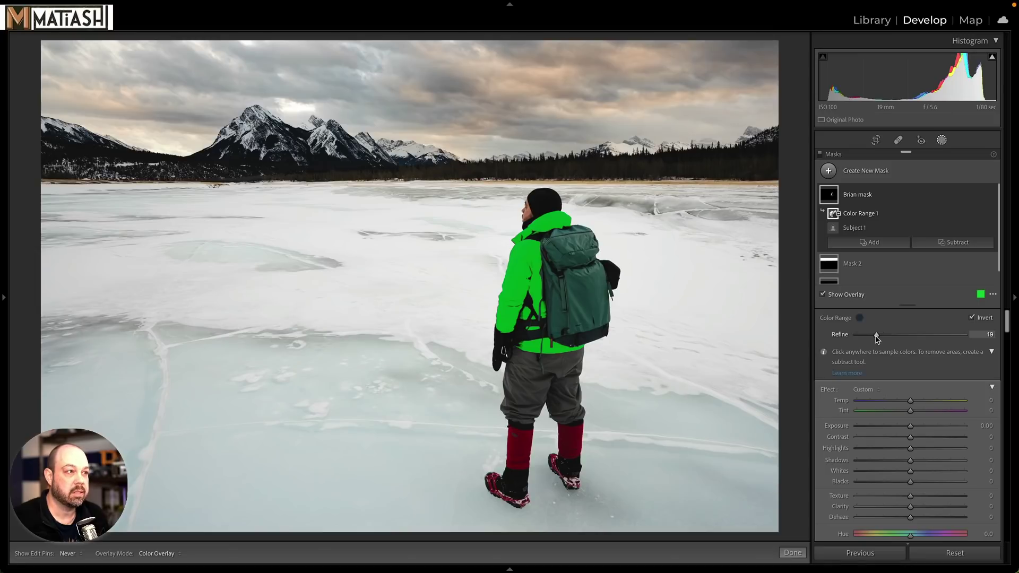
{"action": "left_click", "coordinate": [842, 300]}
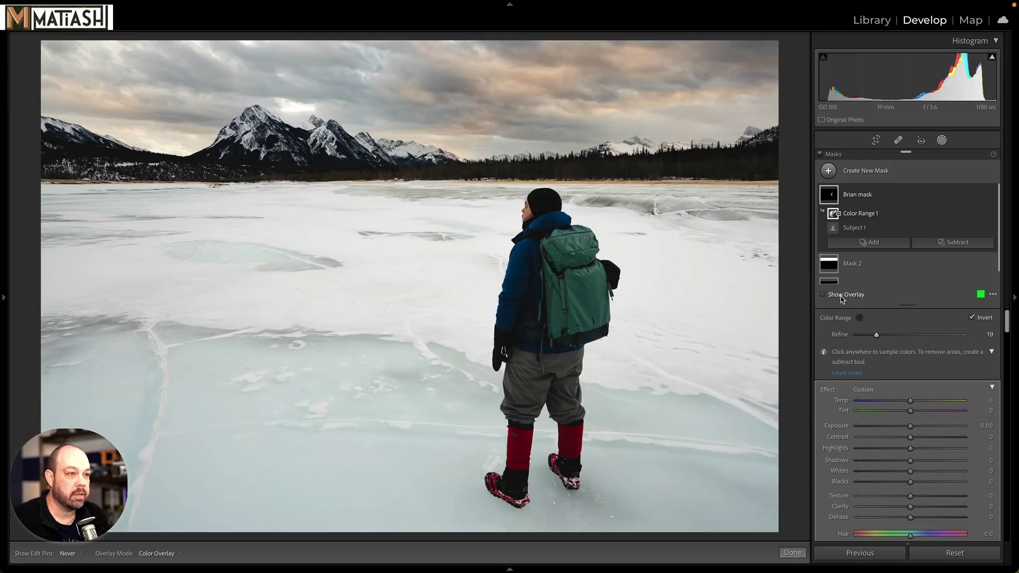
Step: Recolor the jacket green through its mask with Exposure 0.56, Shadows 9 and Hue -123.7
{"action": "scroll", "coordinate": [858, 403], "scroll_direction": "down", "scroll_amount": 2}
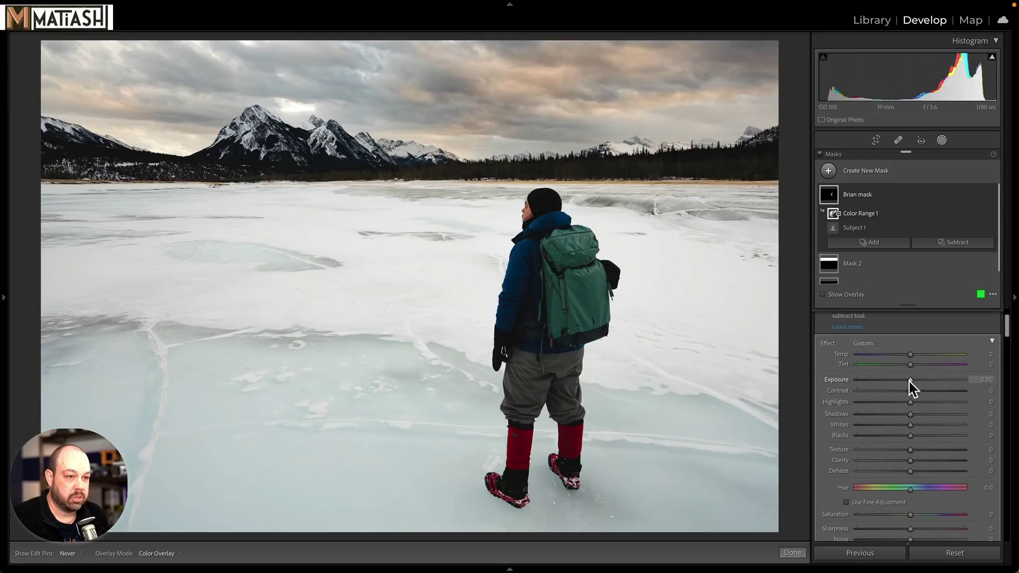
{"action": "left_click_drag", "start_coordinate": [908, 381], "coordinate": [918, 413]}
{"action": "scroll", "coordinate": [914, 414], "scroll_direction": "down", "scroll_amount": 3}
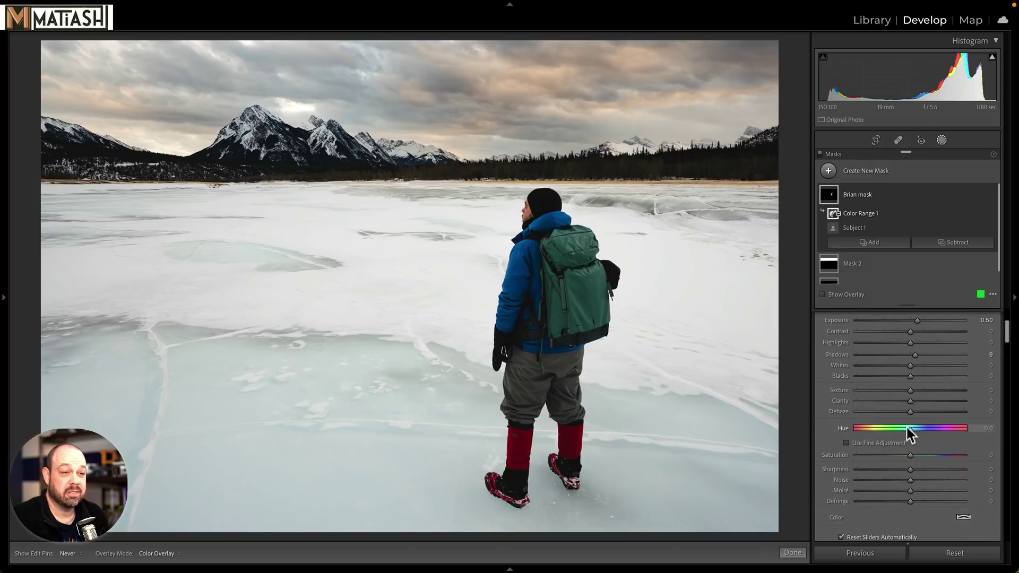
{"action": "left_click_drag", "start_coordinate": [910, 431], "coordinate": [873, 432]}
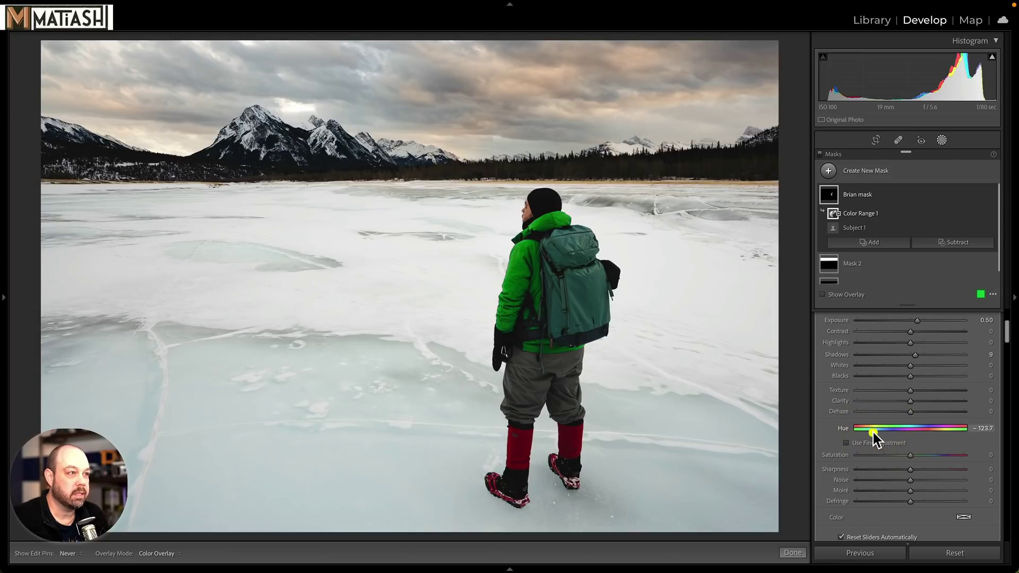
{"action": "scroll", "coordinate": [896, 383], "scroll_direction": "up", "scroll_amount": 2}
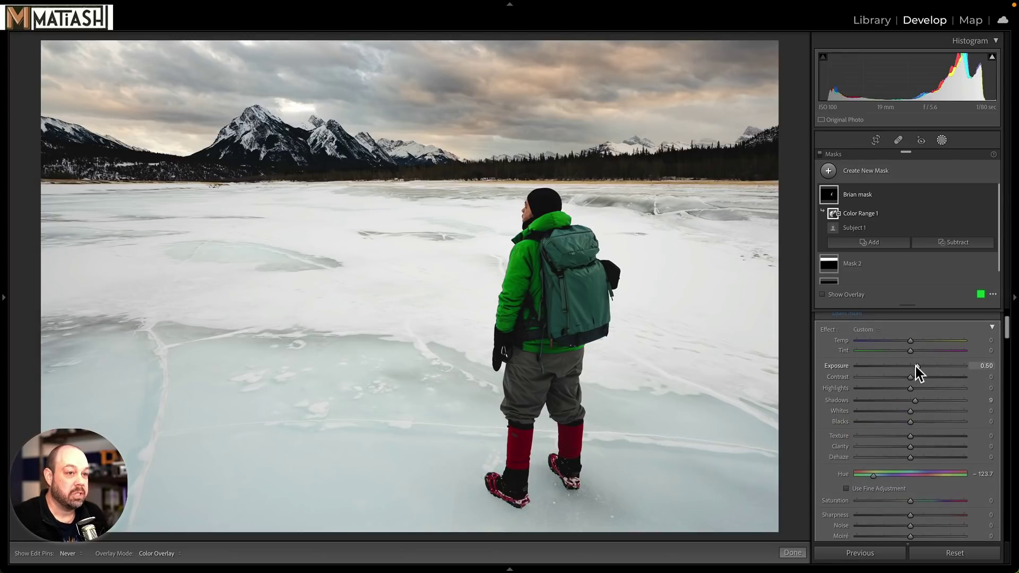
{"action": "left_click_drag", "start_coordinate": [916, 366], "coordinate": [919, 366]}
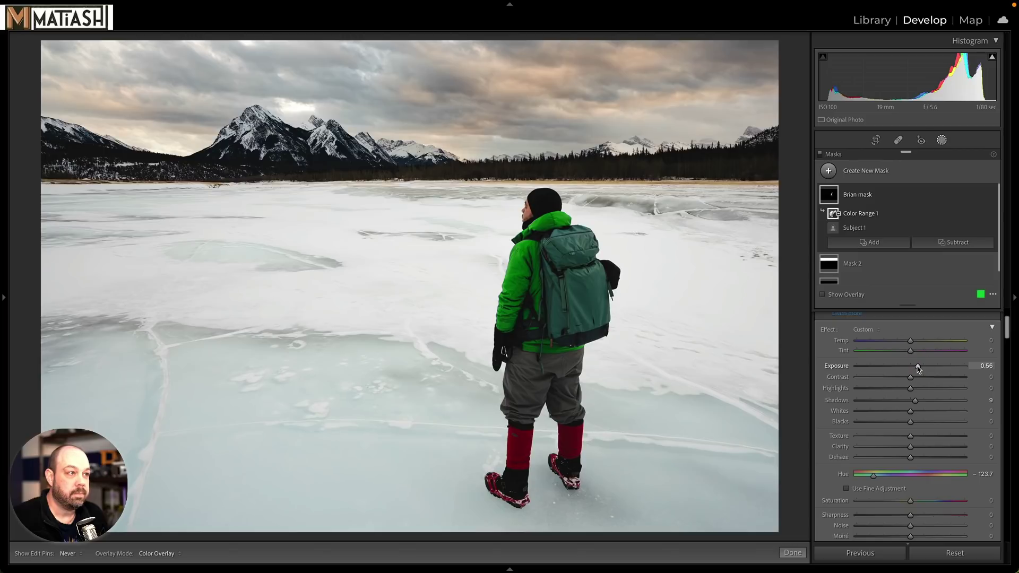
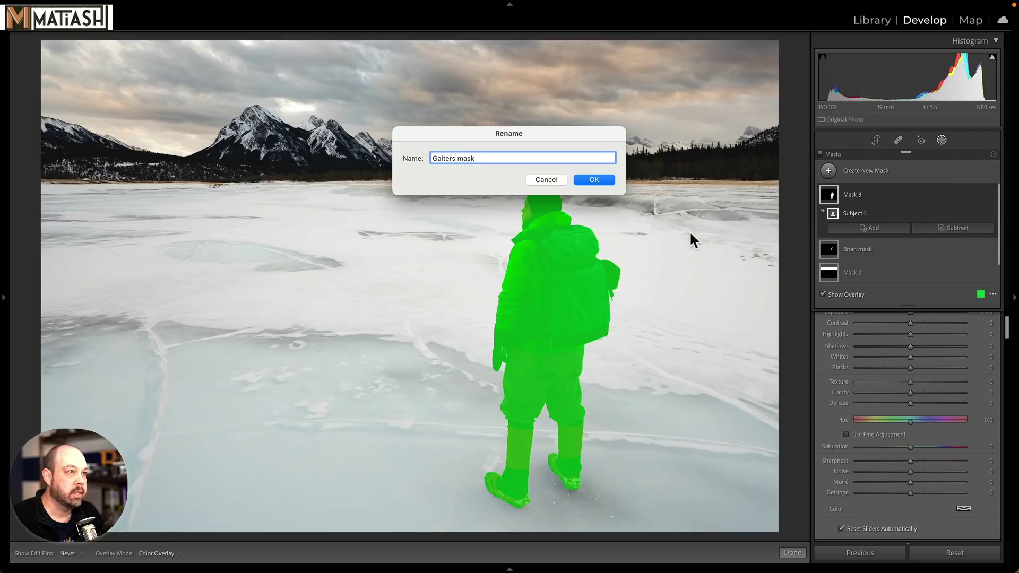
Step: Name the new Select Subject mask "Gaiters mask" and rename the earlier hiker mask "Jacket mask"
{"action": "left_click", "coordinate": [592, 176]}
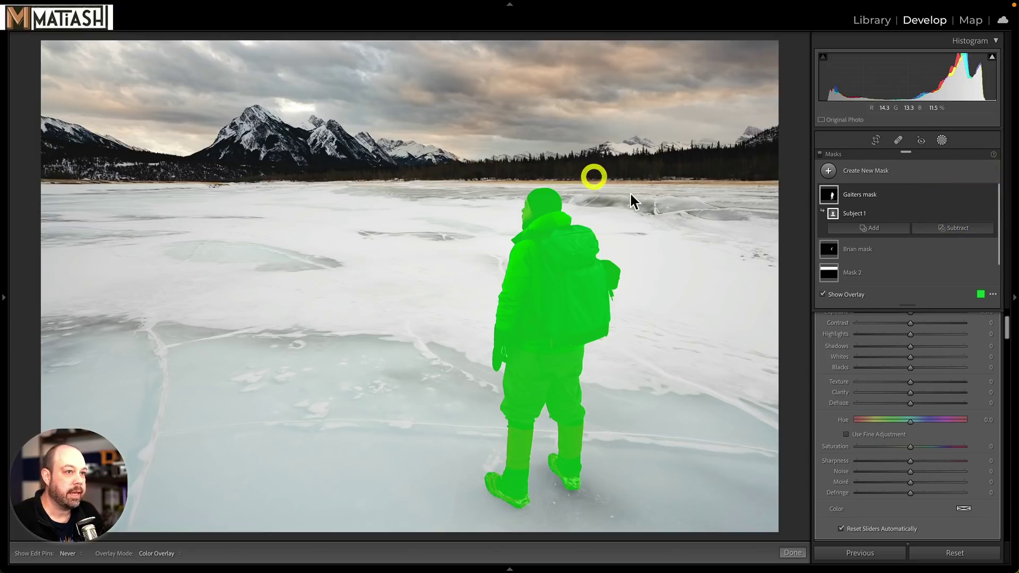
{"action": "left_click", "coordinate": [979, 250]}
{"action": "left_click", "coordinate": [967, 257]}
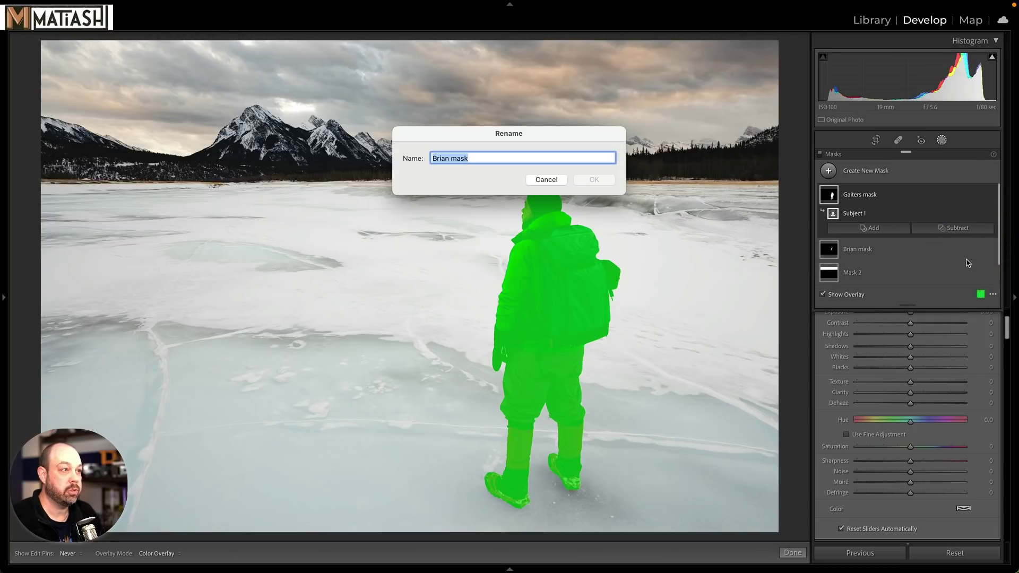
{"action": "type", "text": "Jacket"}
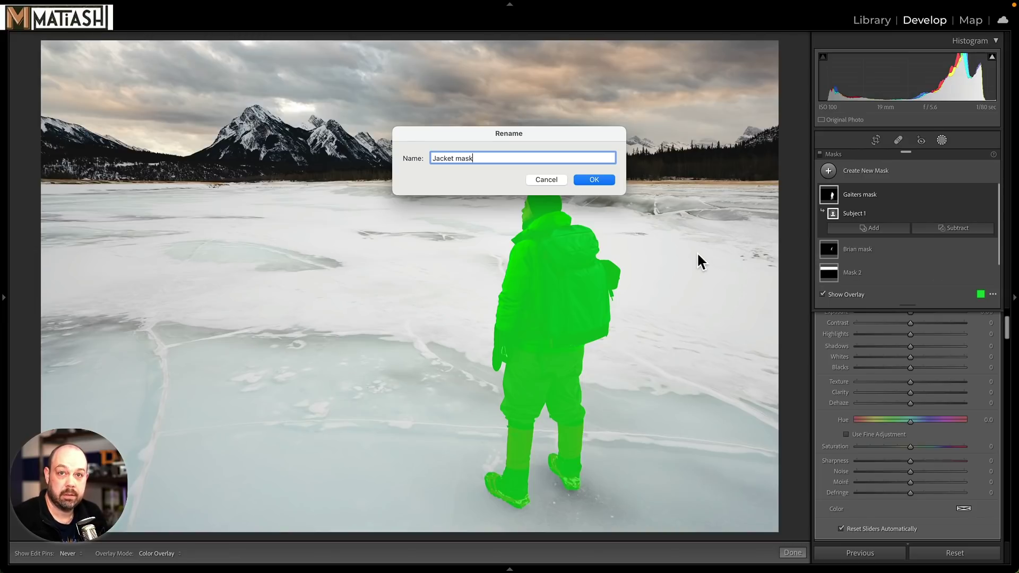
{"action": "left_click", "coordinate": [594, 178]}
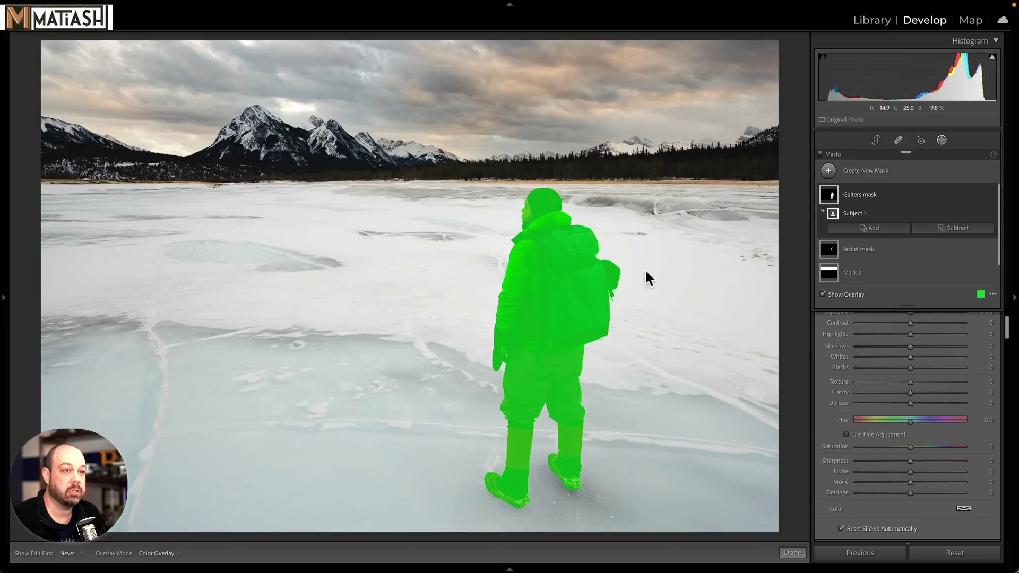
Step: Intersect the Gaiters mask with a Color Range mask sampled from the hiker's red gaiters
{"action": "left_click", "coordinate": [830, 271]}
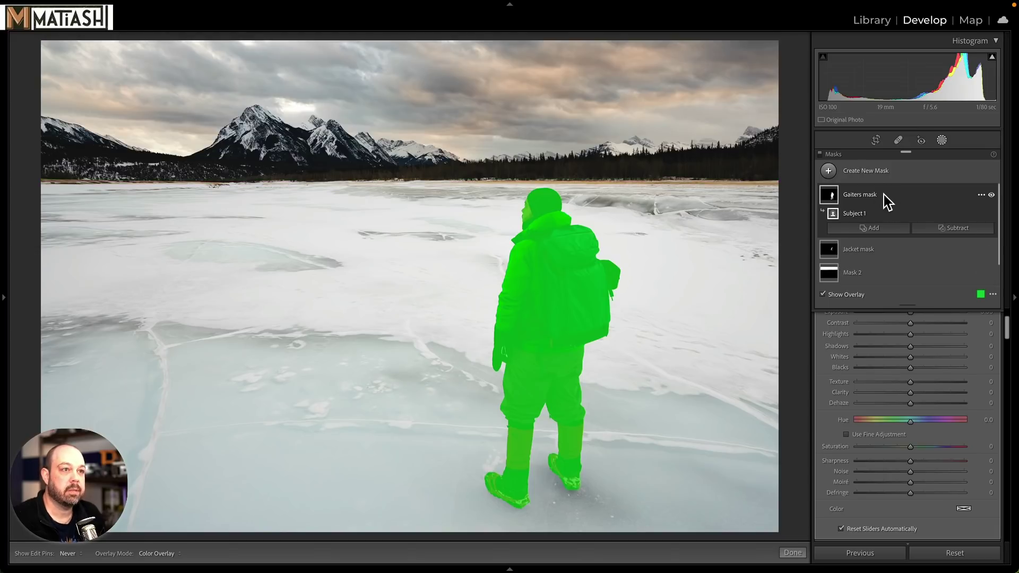
{"action": "left_click", "coordinate": [822, 294]}
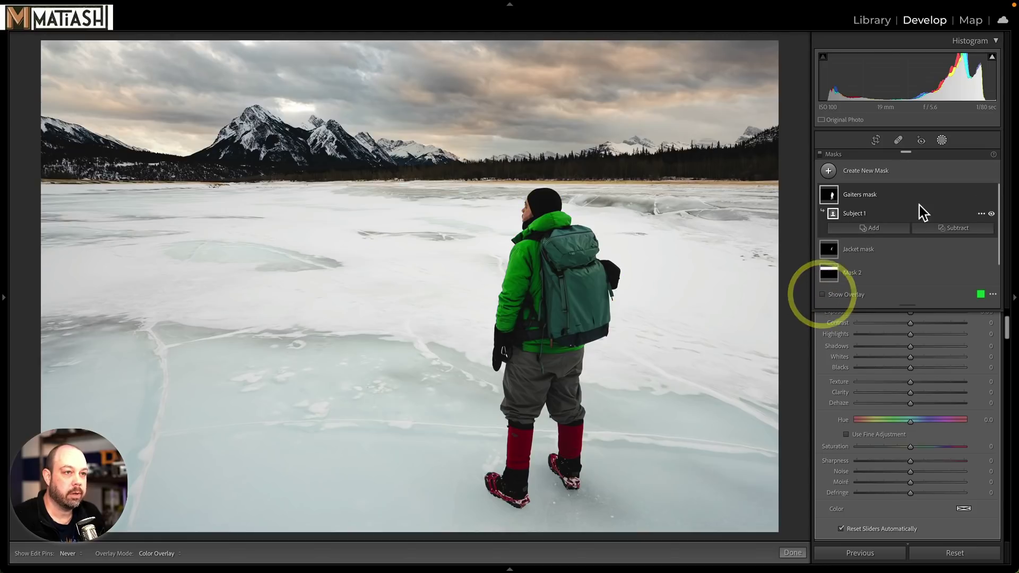
{"action": "left_click", "coordinate": [976, 194]}
{"action": "mouse_move", "coordinate": [960, 217]}
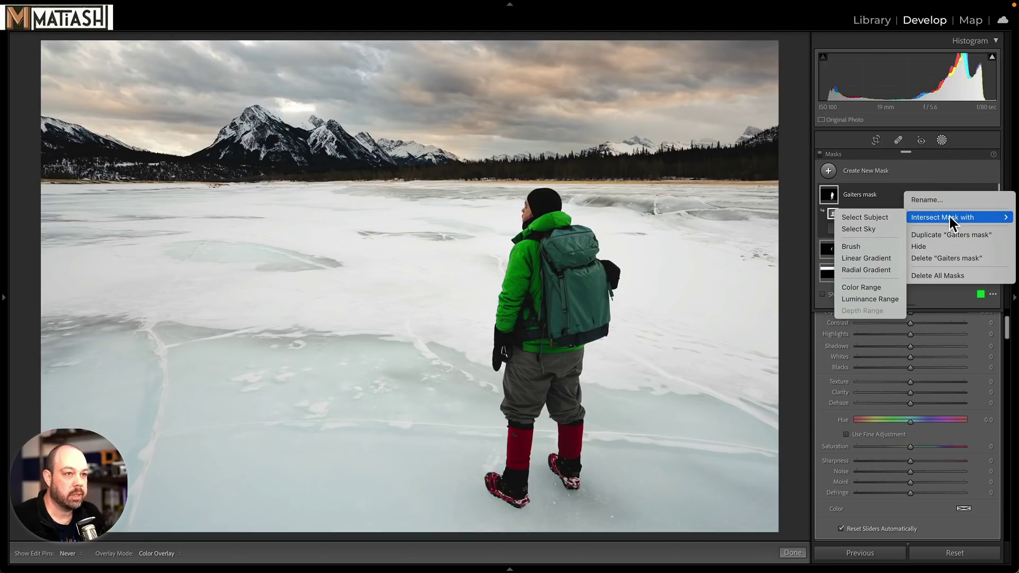
{"action": "left_click", "coordinate": [865, 286]}
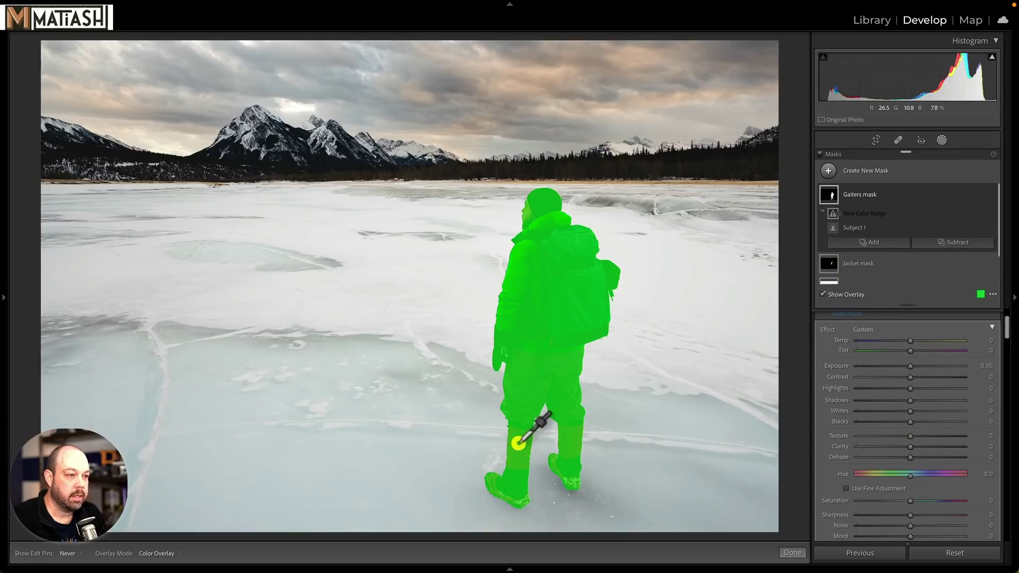
{"action": "left_click", "coordinate": [520, 442]}
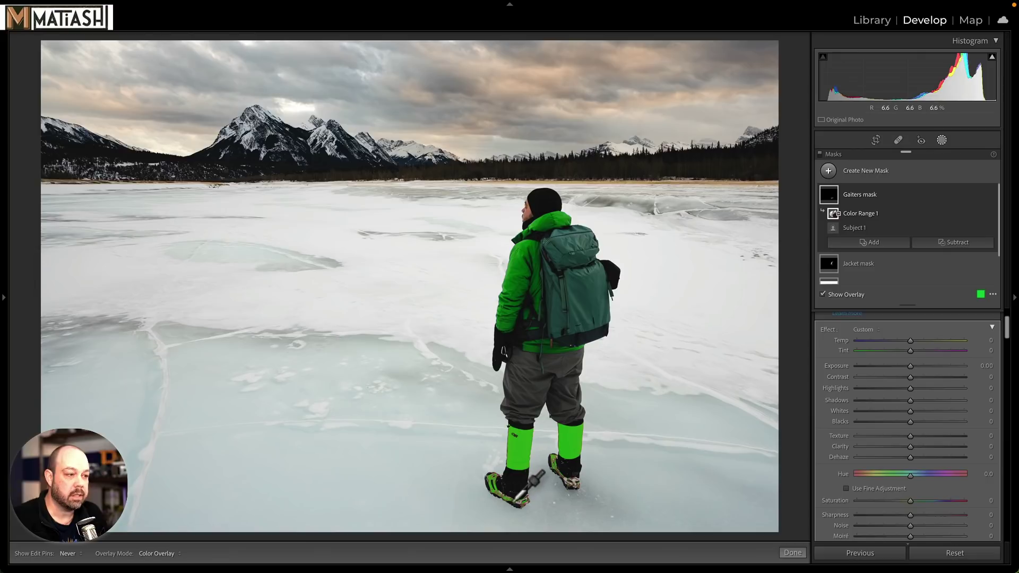
Step: Subtract both of the hiker's shoes from the Gaiters mask with the Brush
{"action": "left_click", "coordinate": [489, 474]}
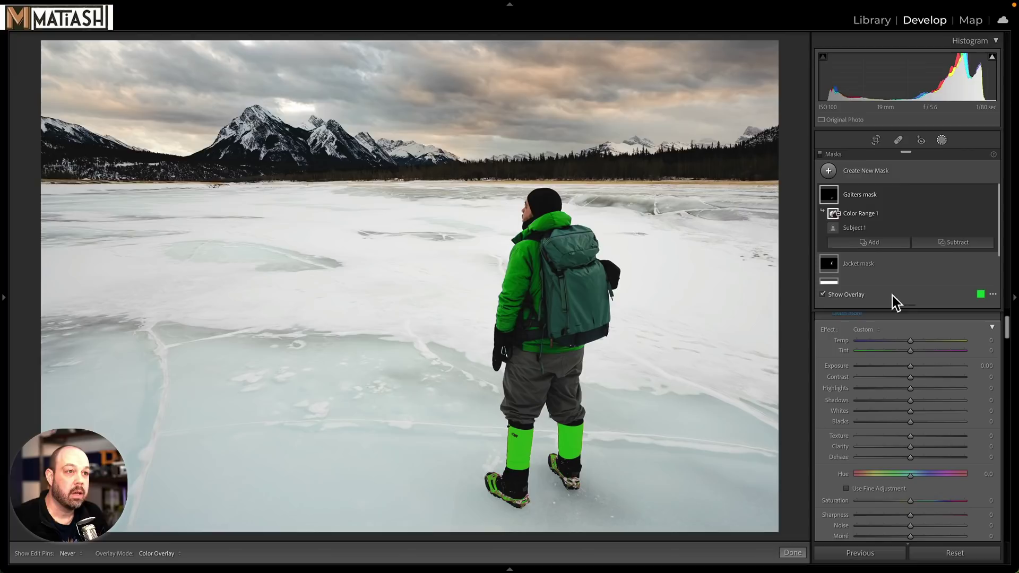
{"action": "left_click", "coordinate": [954, 244]}
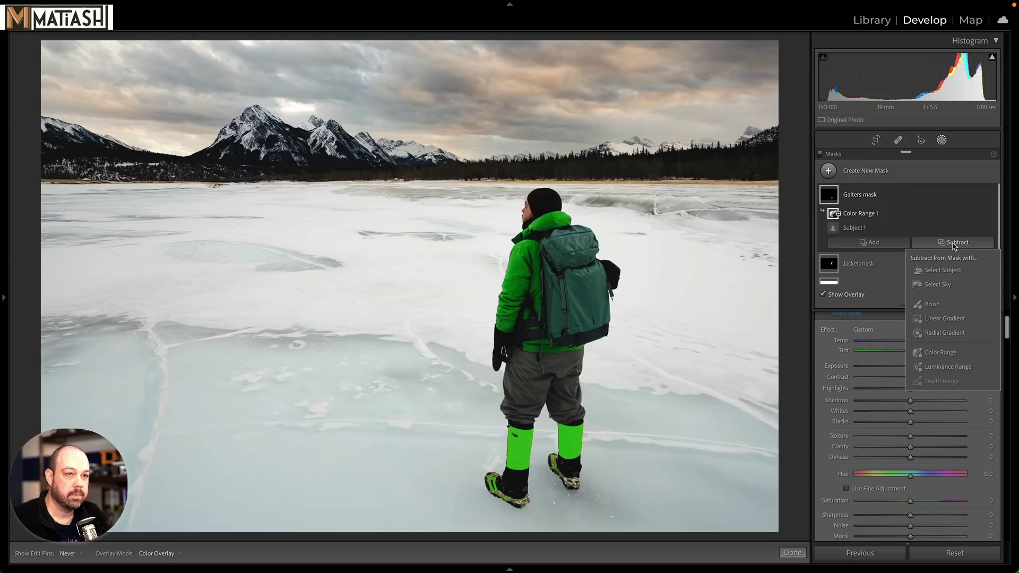
{"action": "left_click", "coordinate": [943, 302]}
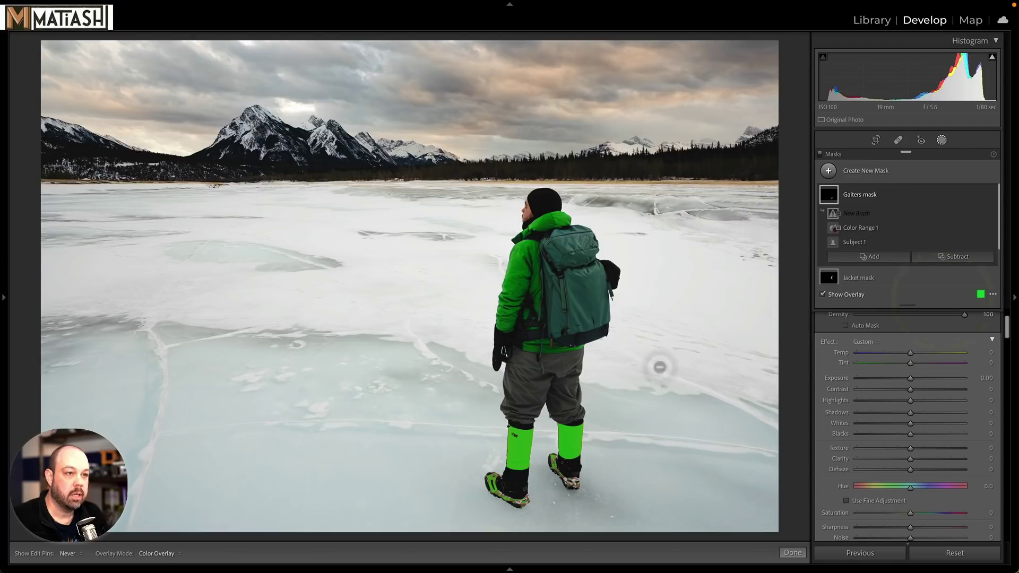
{"action": "mouse_move", "coordinate": [491, 477]}
{"action": "left_mouse_down"}
{"action": "mouse_move", "coordinate": [527, 498]}
{"action": "mouse_move", "coordinate": [485, 483]}
{"action": "mouse_move", "coordinate": [542, 511]}
{"action": "left_mouse_up"}
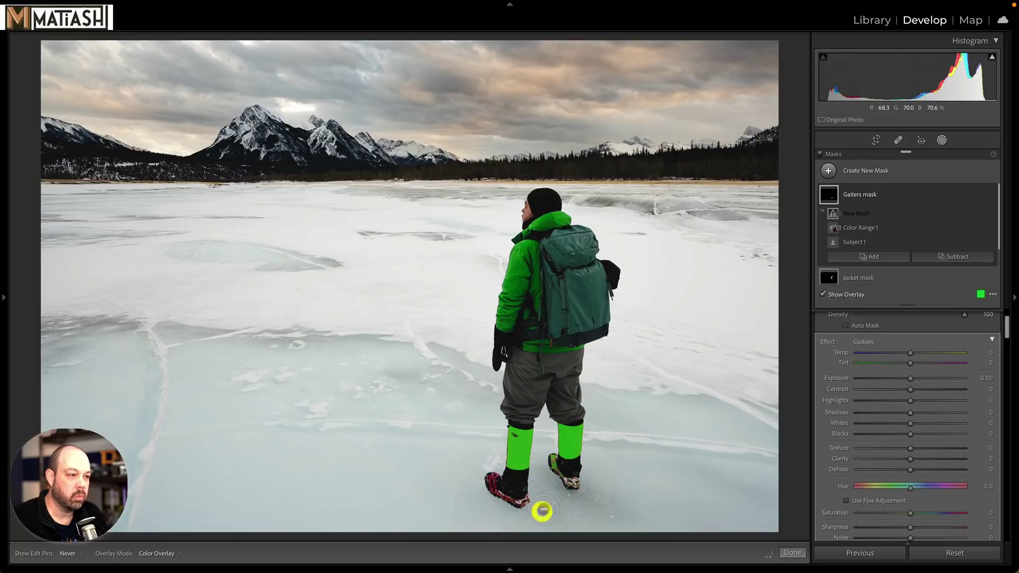
{"action": "mouse_move", "coordinate": [552, 461]}
{"action": "left_mouse_down"}
{"action": "mouse_move", "coordinate": [575, 480]}
{"action": "mouse_move", "coordinate": [561, 468]}
{"action": "mouse_move", "coordinate": [539, 480]}
{"action": "mouse_move", "coordinate": [537, 499]}
{"action": "left_mouse_up"}
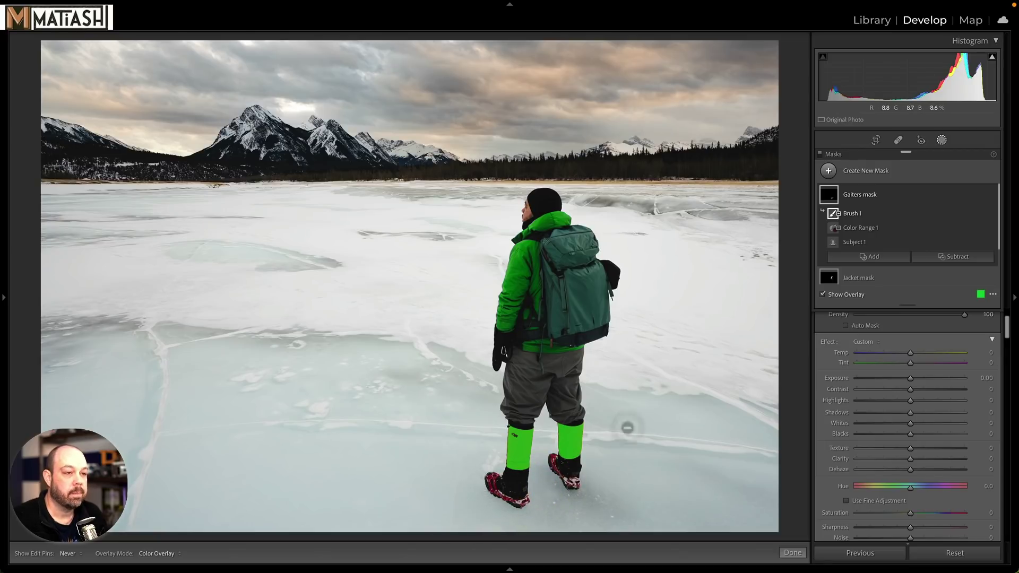
Step: Recolor the gaiters purple with the overlay turned off, using Exposure 0.66 and Hue -105.5
{"action": "left_click", "coordinate": [839, 297]}
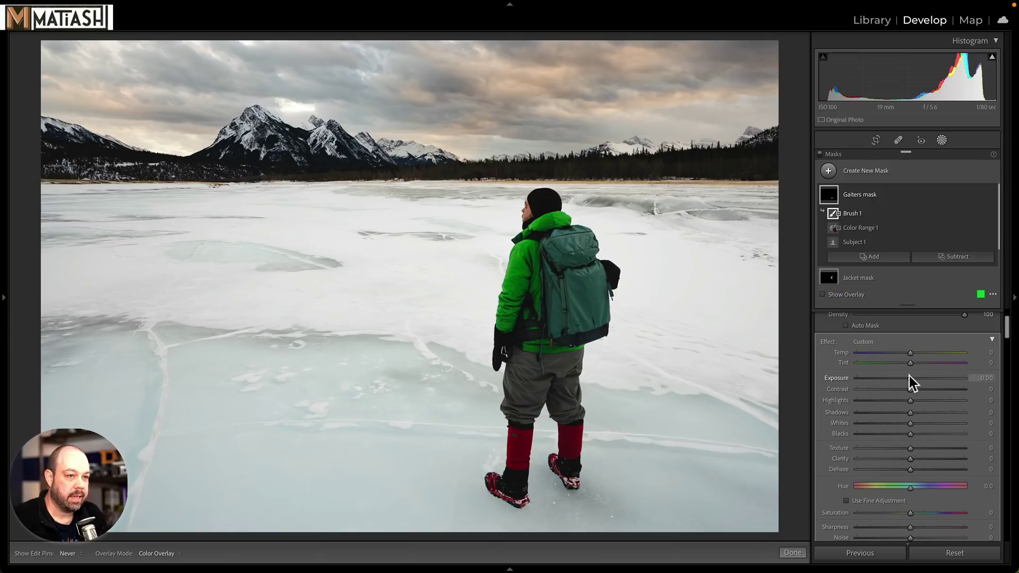
{"action": "left_click_drag", "start_coordinate": [909, 377], "coordinate": [918, 376]}
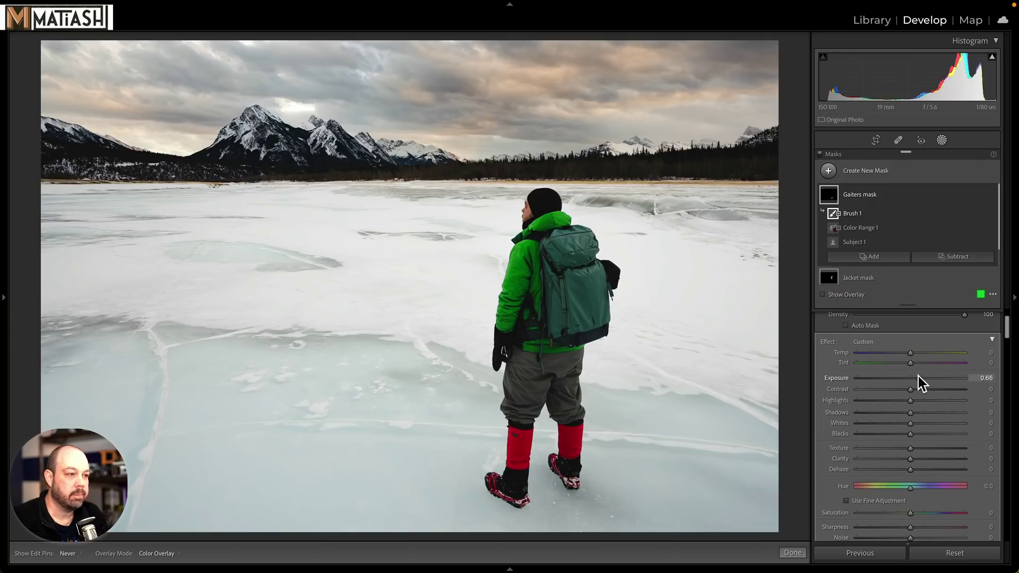
{"action": "left_click_drag", "start_coordinate": [910, 486], "coordinate": [868, 486]}
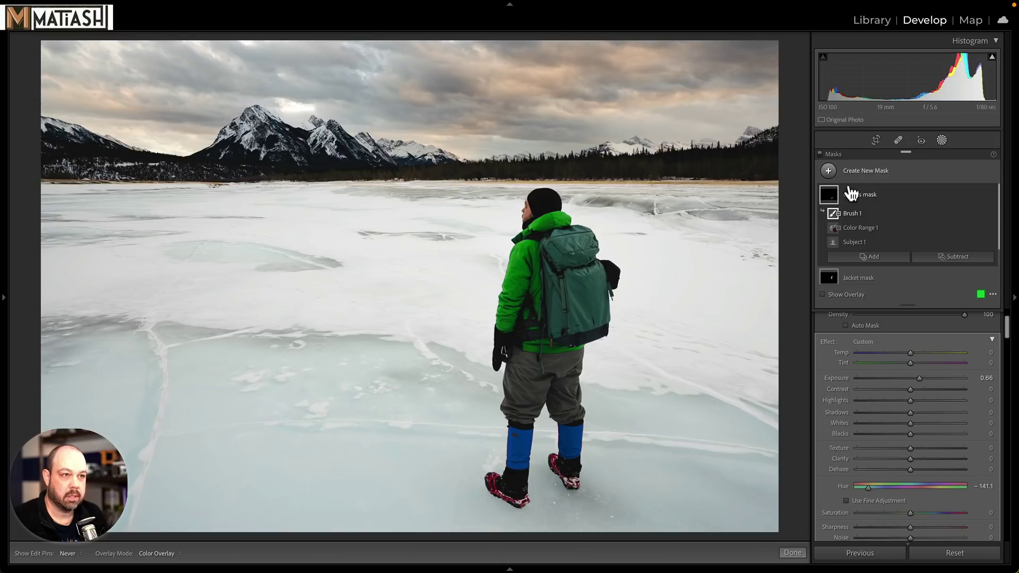
{"action": "scroll", "coordinate": [853, 278], "scroll_direction": "down", "scroll_amount": 1}
{"action": "scroll", "coordinate": [867, 352], "scroll_direction": "down", "scroll_amount": 2}
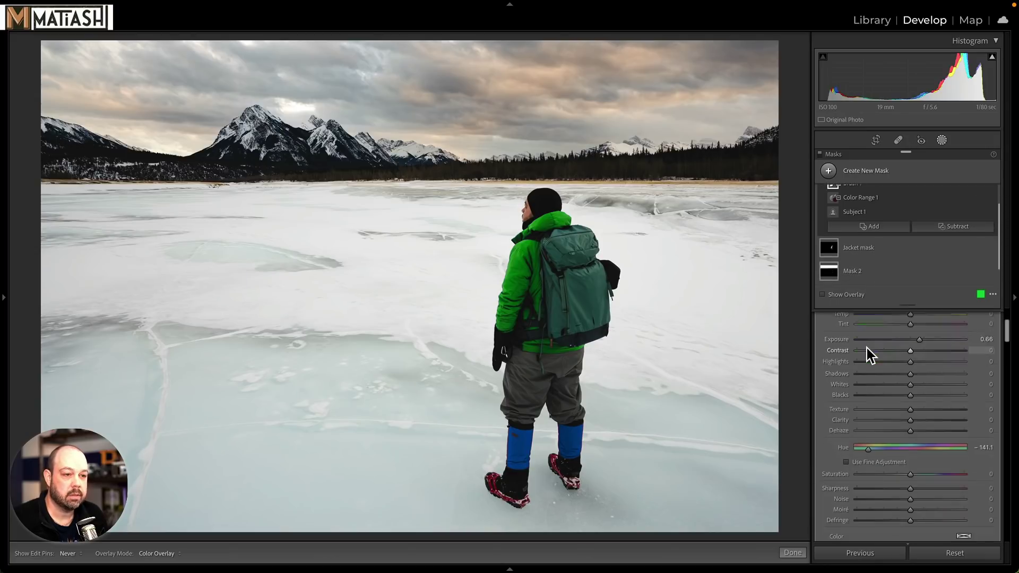
{"action": "mouse_move", "coordinate": [869, 427]}
{"action": "left_mouse_down"}
{"action": "mouse_move", "coordinate": [938, 429]}
{"action": "mouse_move", "coordinate": [878, 430]}
{"action": "left_mouse_up"}
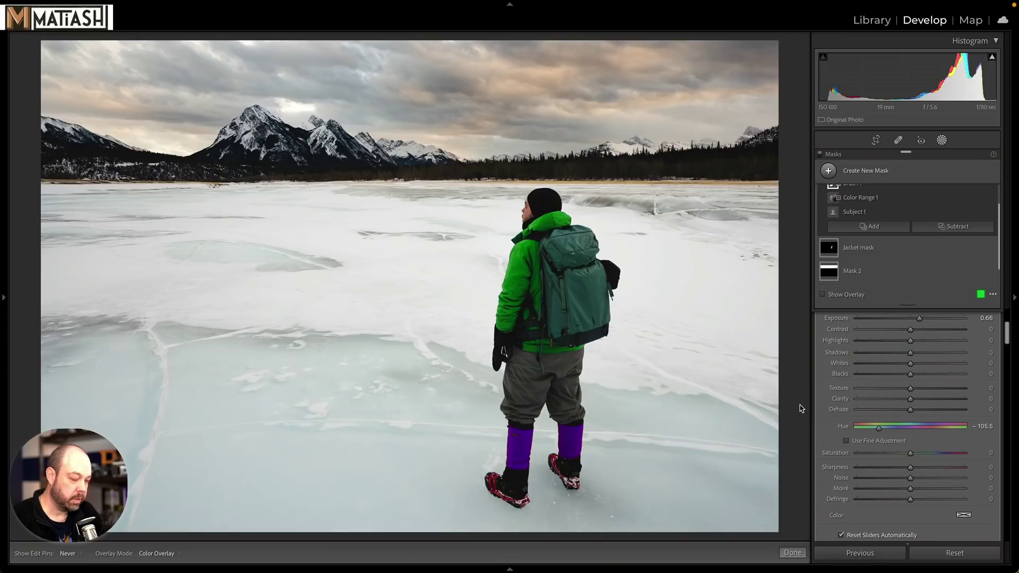
Step: Return to the Library grid of photos
{"action": "key", "text": "g"}
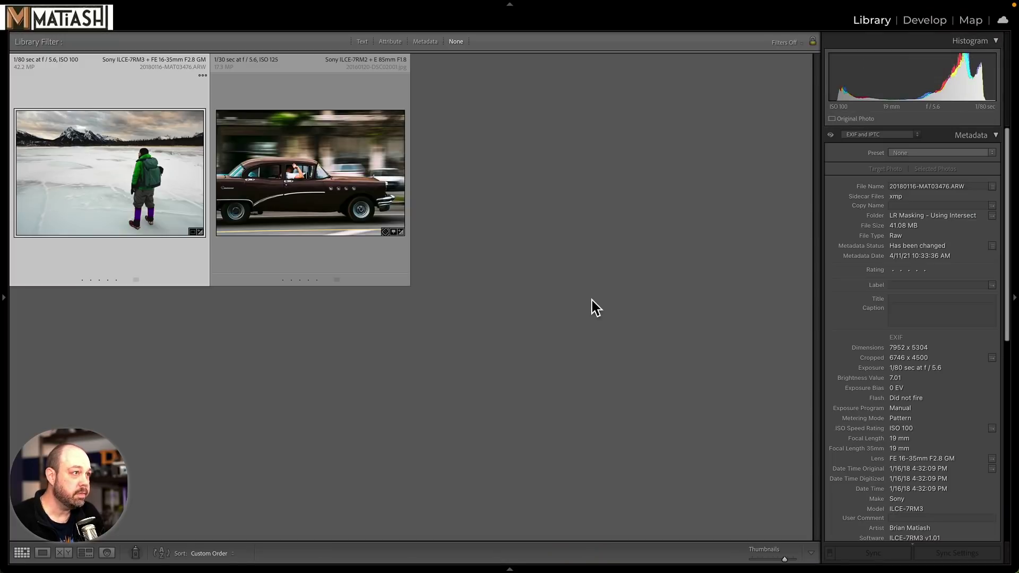
Step: Open the vintage car photo in the Develop module and create a Select Subject mask on the car
{"action": "double_click", "coordinate": [314, 171]}
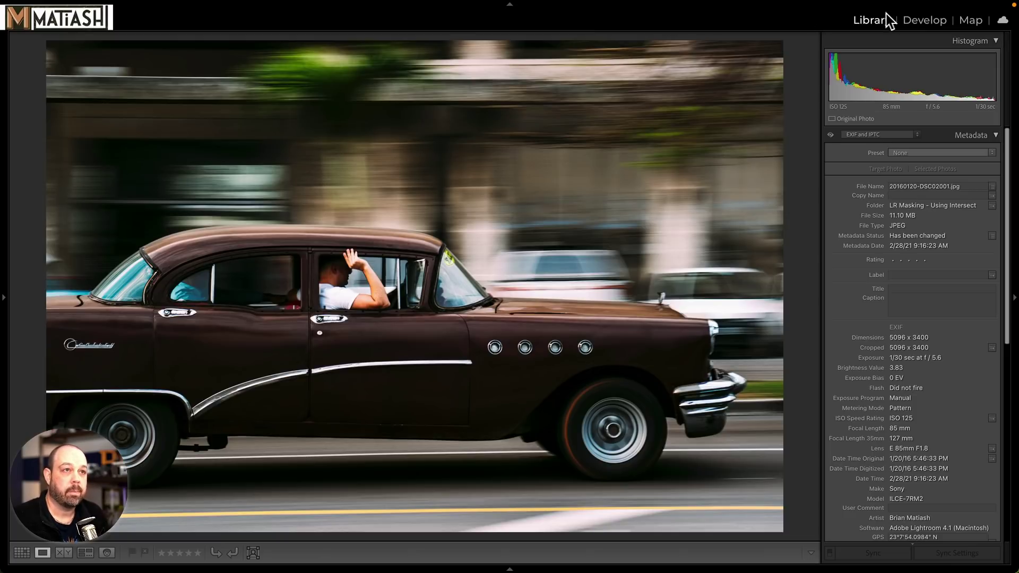
{"action": "left_click", "coordinate": [923, 22]}
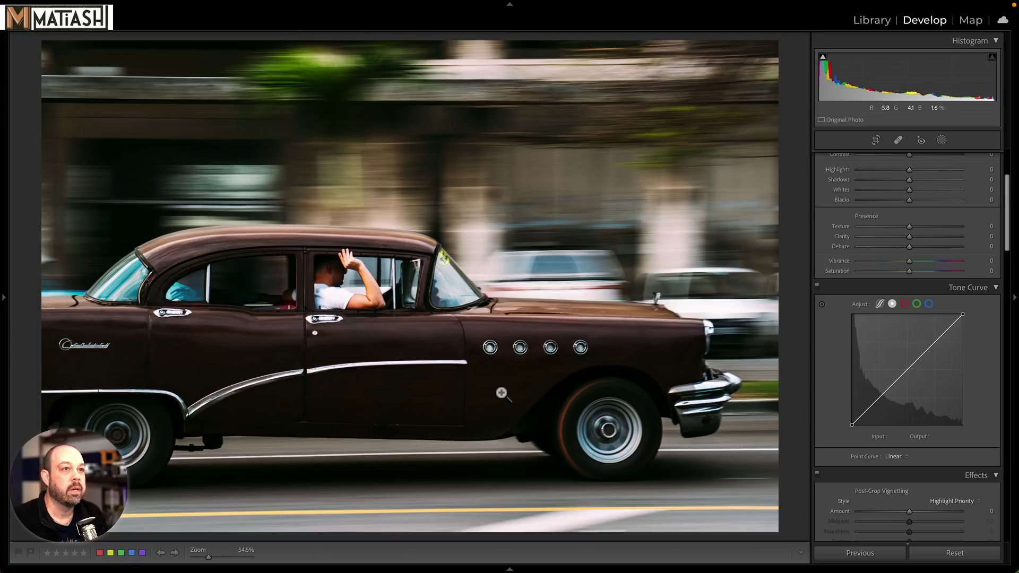
{"action": "scroll", "coordinate": [888, 258], "scroll_direction": "up", "scroll_amount": 5}
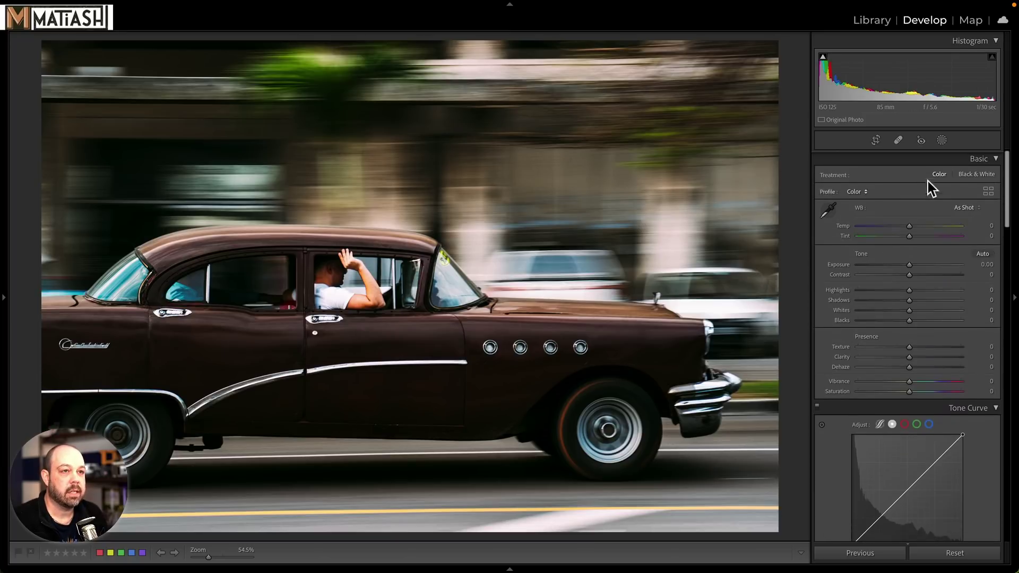
{"action": "left_click", "coordinate": [942, 140]}
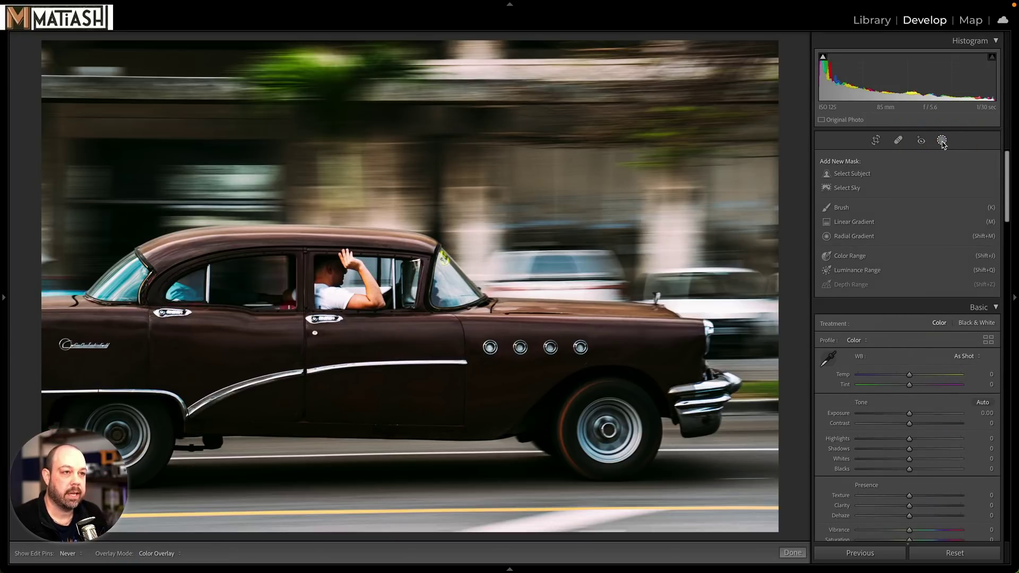
{"action": "left_click", "coordinate": [863, 175]}
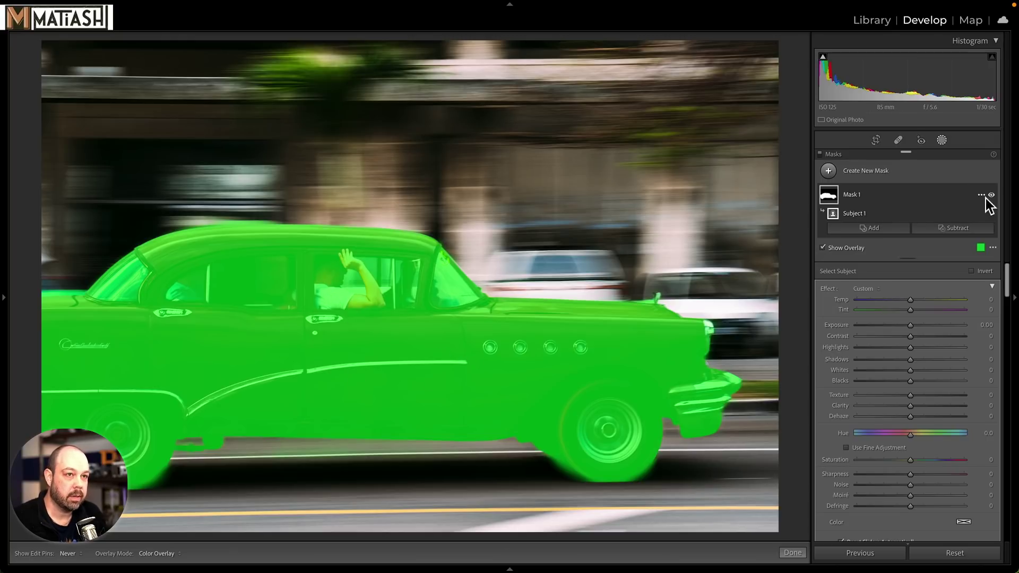
Step: Rename the new subject mask as Car mask
{"action": "left_click", "coordinate": [988, 195]}
{"action": "left_click", "coordinate": [971, 200]}
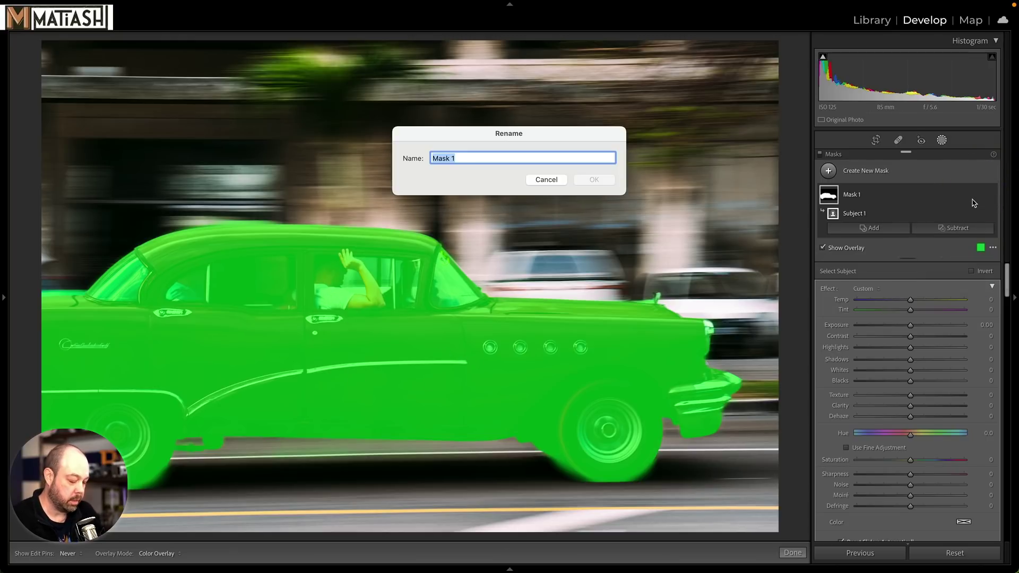
{"action": "type", "text": "Car m"}
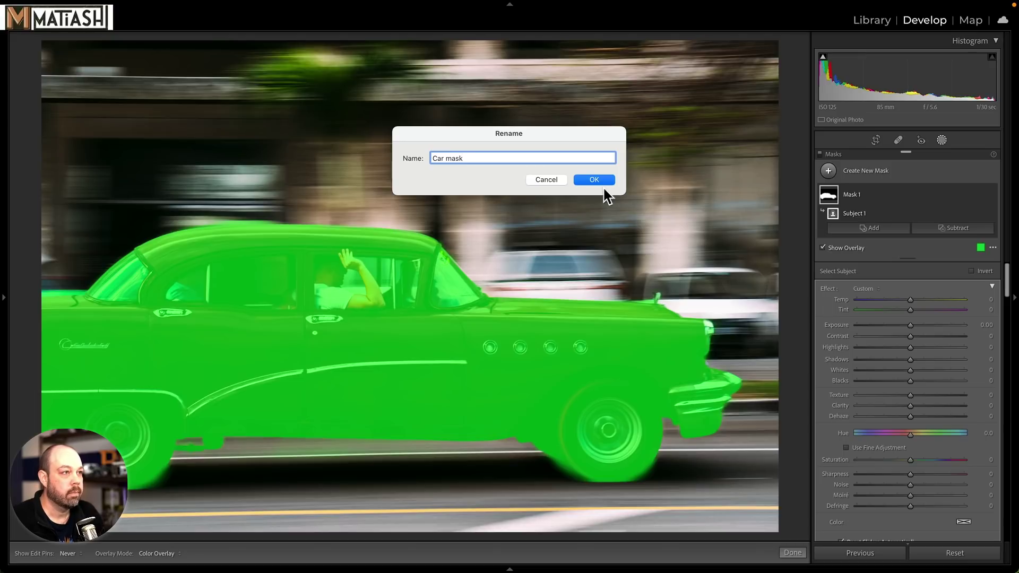
{"action": "left_click", "coordinate": [590, 183]}
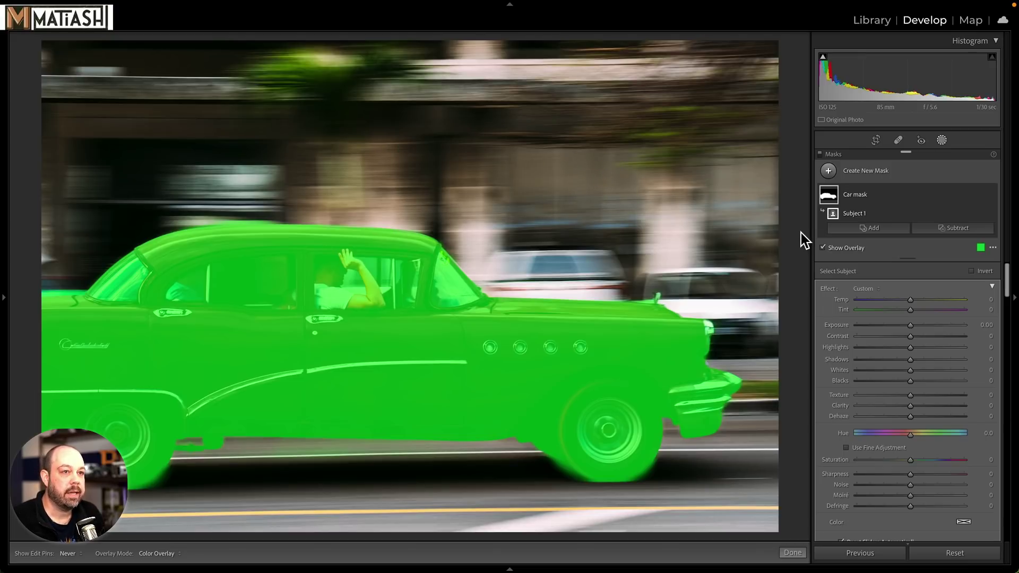
Step: Intersect Car mask with a Linear Gradient rising from the road to the middle of the car doors, limiting the mask to the car's lower half
{"action": "left_click", "coordinate": [980, 194]}
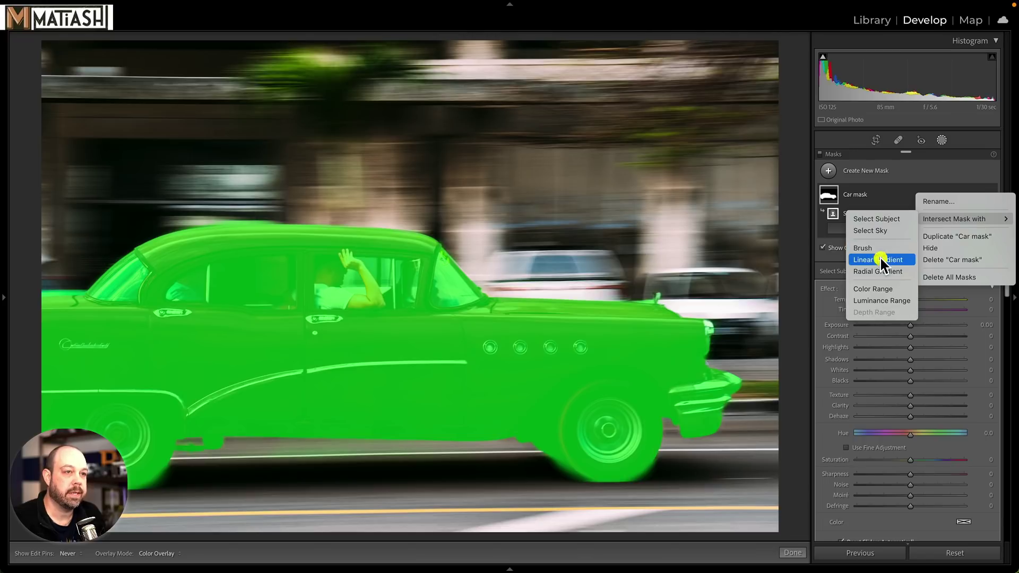
{"action": "left_click", "coordinate": [880, 258]}
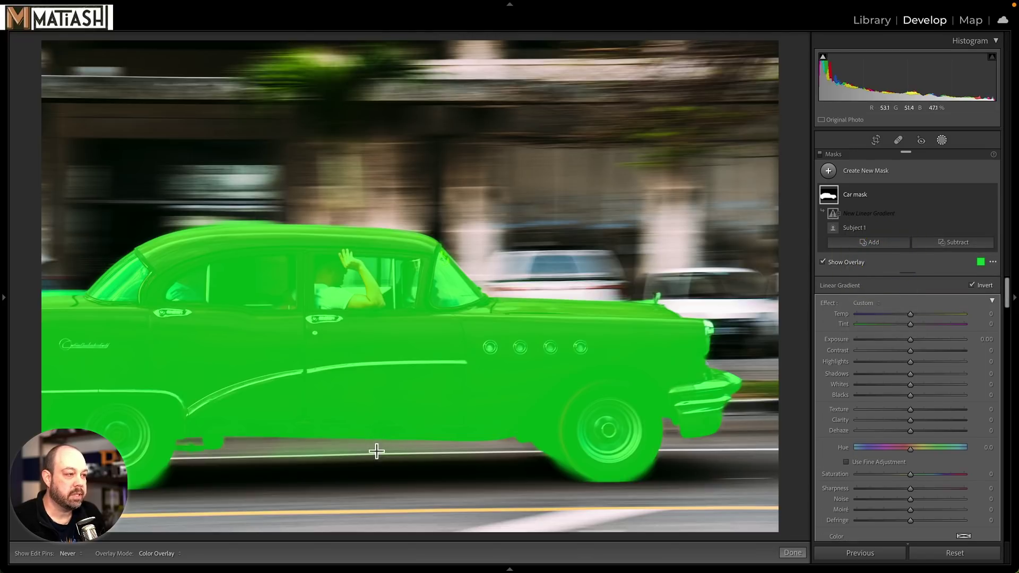
{"action": "left_click_drag", "start_coordinate": [370, 484], "coordinate": [369, 457]}
{"action": "left_click_drag", "start_coordinate": [370, 447], "coordinate": [370, 383]}
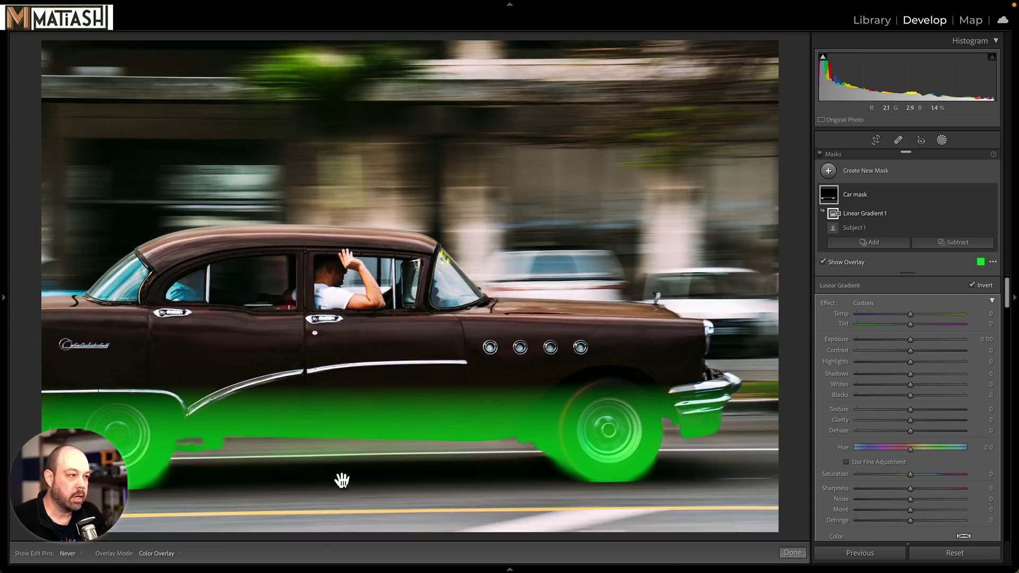
{"action": "key", "text": "h"}
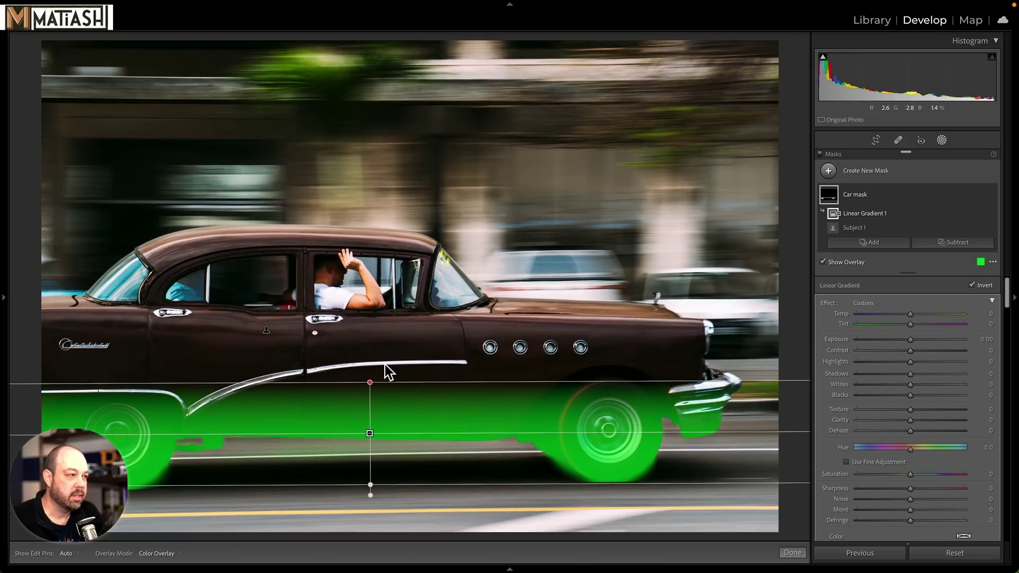
{"action": "left_click_drag", "start_coordinate": [369, 433], "coordinate": [368, 407]}
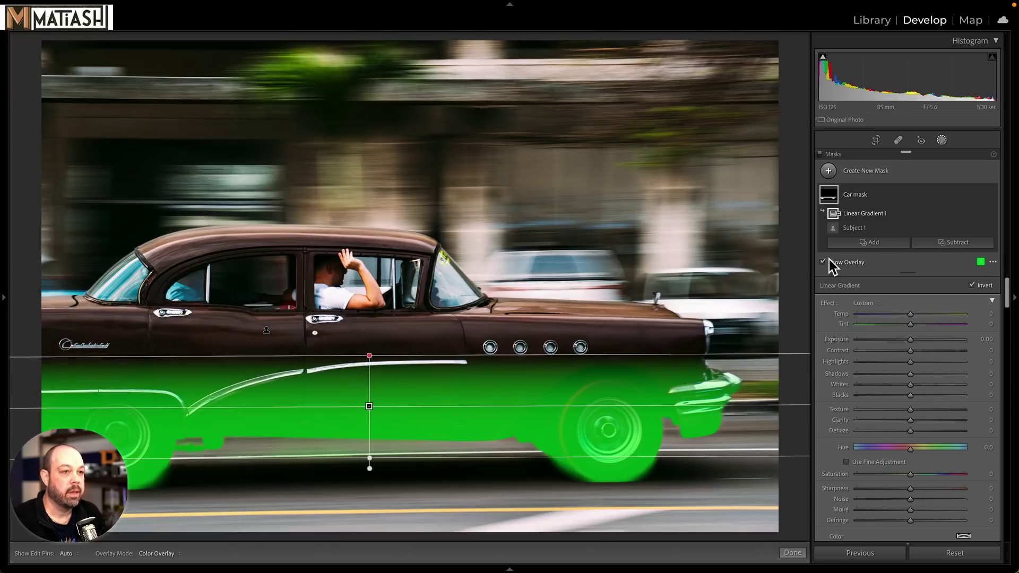
Step: Brighten the car's lower half with the overlay turned off, using Exposure 0.94 and Shadows 24
{"action": "left_click", "coordinate": [840, 262]}
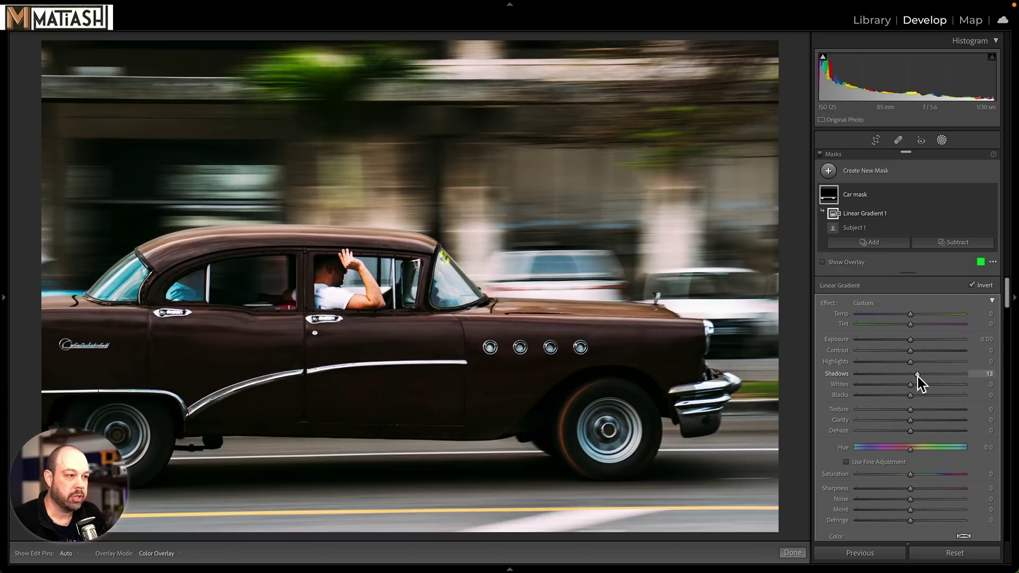
{"action": "left_click_drag", "start_coordinate": [911, 341], "coordinate": [922, 343]}
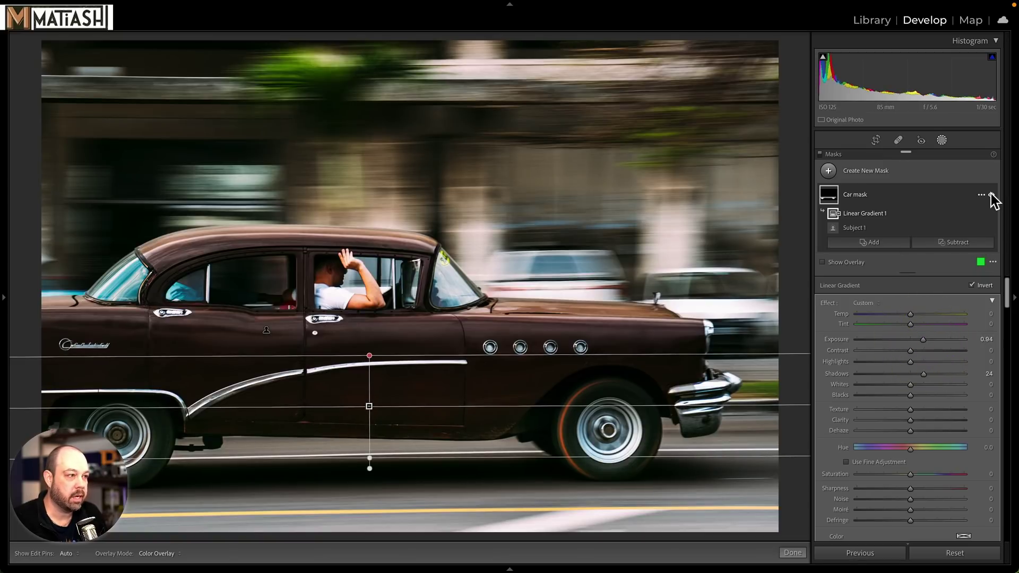
Step: Compare the car with and without the Car mask adjustments, keeping the edit pins out of view
{"action": "left_click", "coordinate": [991, 195]}
{"action": "left_click", "coordinate": [991, 196]}
{"action": "left_click", "coordinate": [990, 195]}
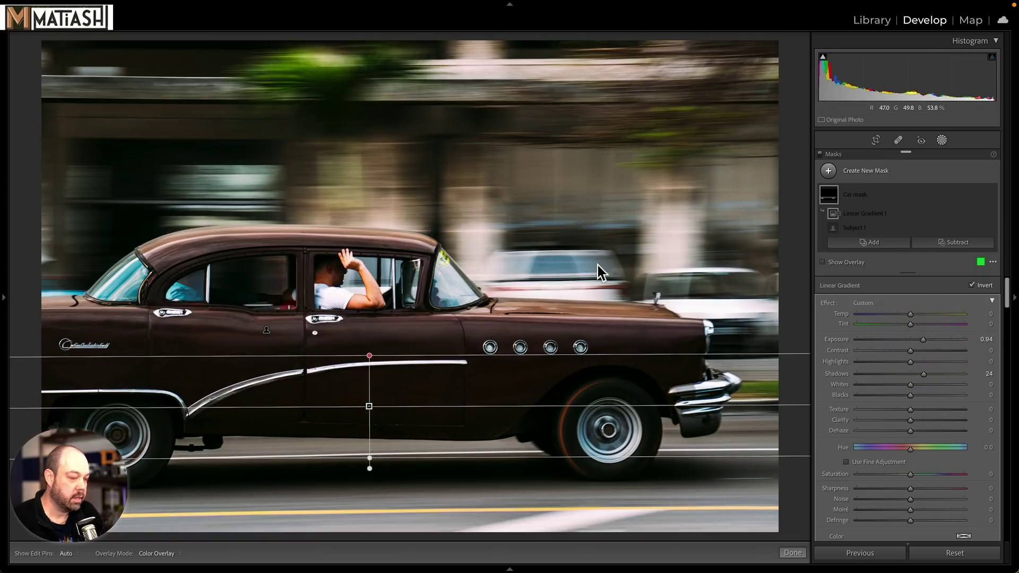
{"action": "key", "text": "h"}
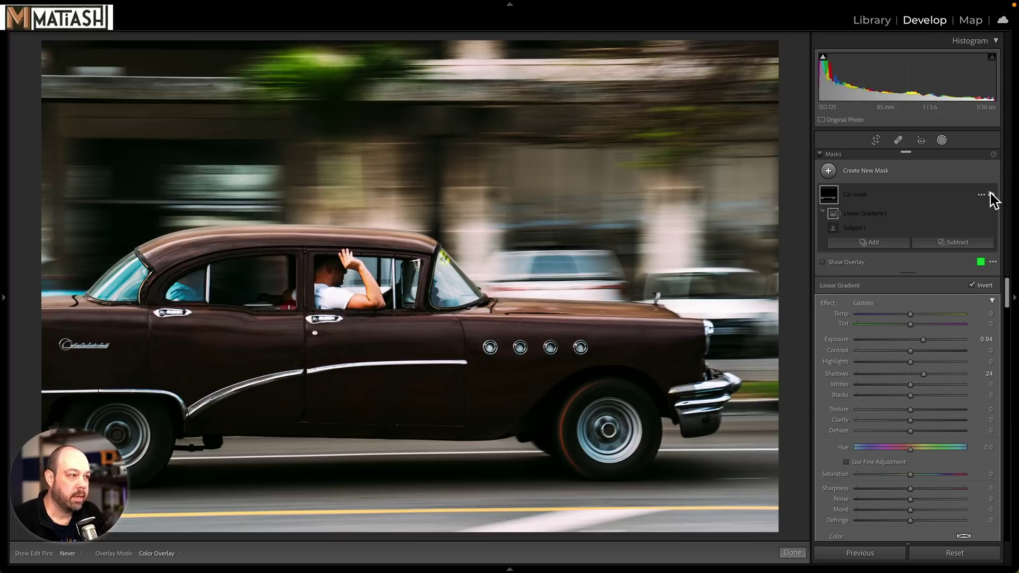
{"action": "left_click", "coordinate": [990, 195]}
{"action": "left_click", "coordinate": [991, 196]}
{"action": "left_click", "coordinate": [990, 195]}
{"action": "left_click", "coordinate": [990, 195]}
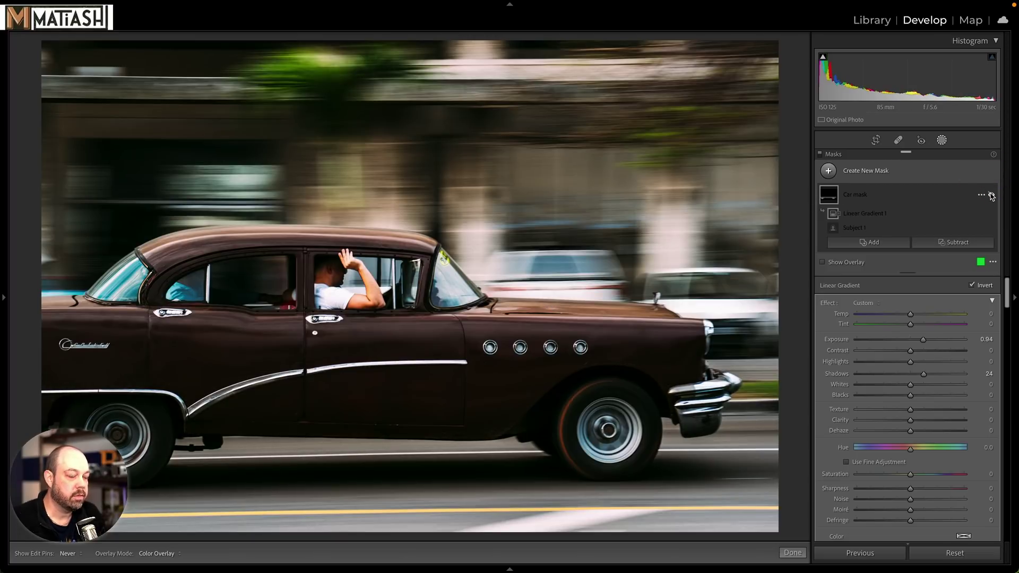
{"action": "left_click", "coordinate": [991, 195]}
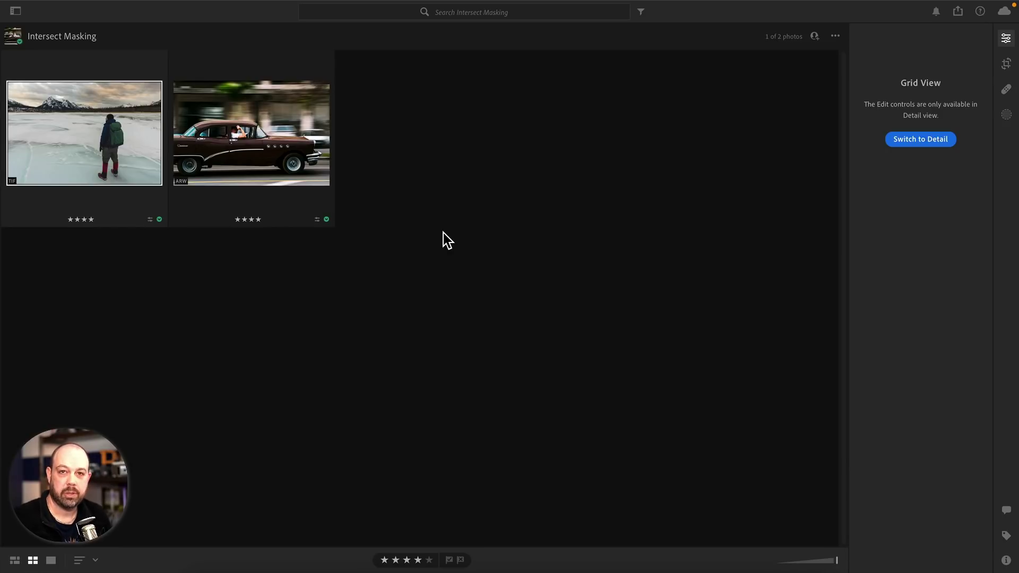
Step: Switch to cloud-based Lightroom, open the car photo and create a Select Subject mask with its overlay shown
{"action": "double_click", "coordinate": [238, 165]}
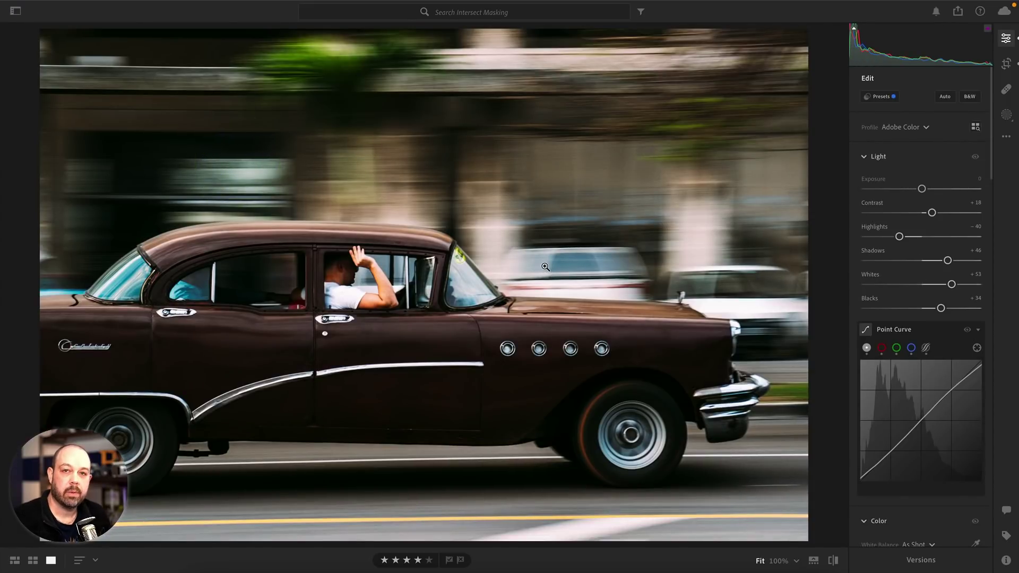
{"action": "left_click", "coordinate": [1006, 114]}
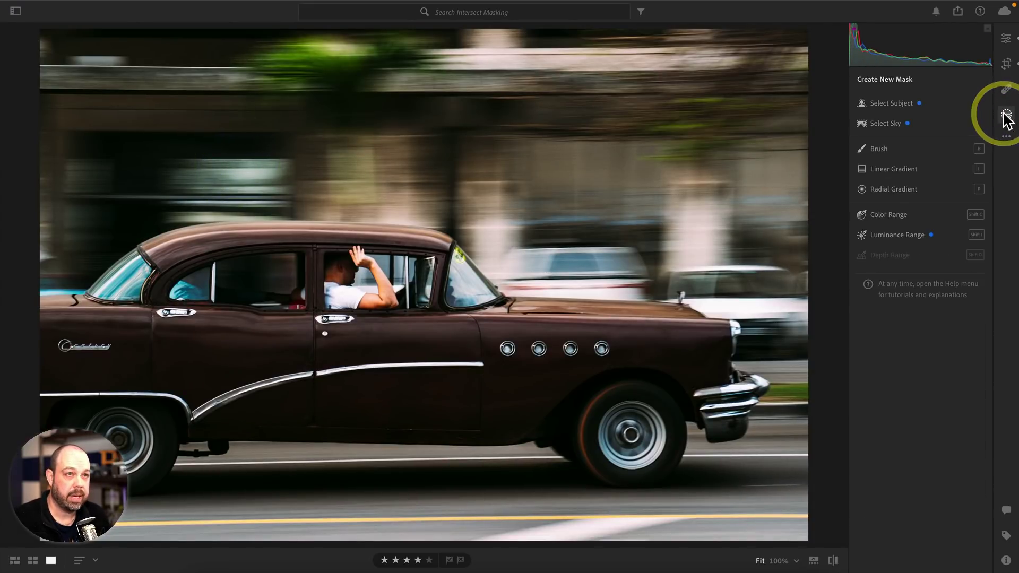
{"action": "left_click", "coordinate": [909, 106]}
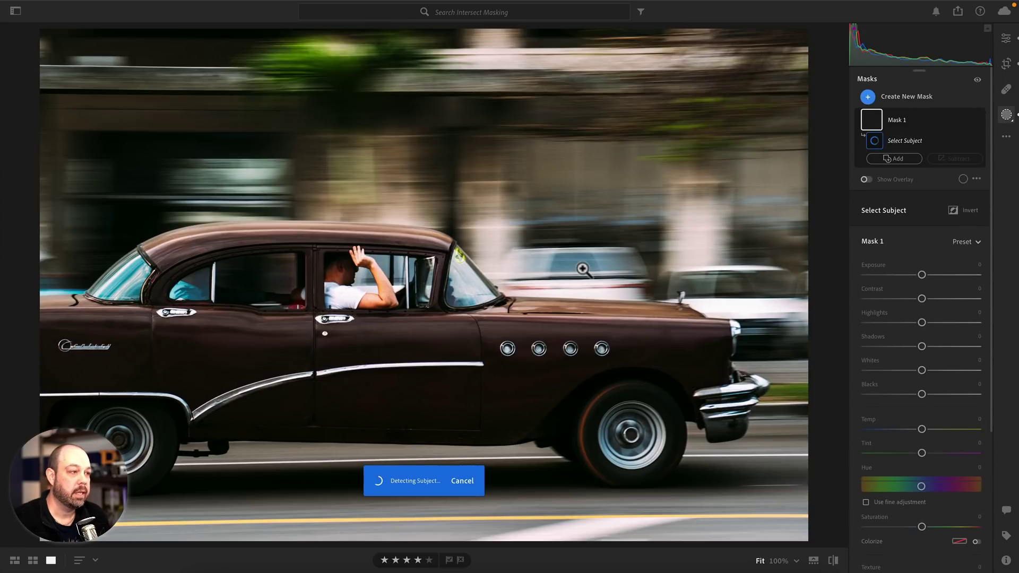
{"action": "left_click", "coordinate": [864, 180]}
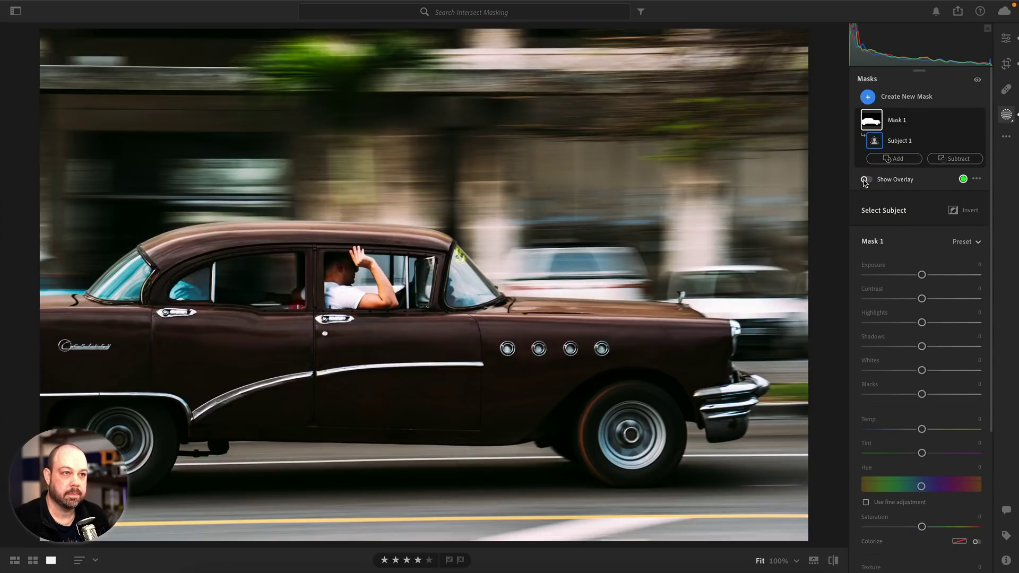
{"action": "left_click", "coordinate": [864, 180]}
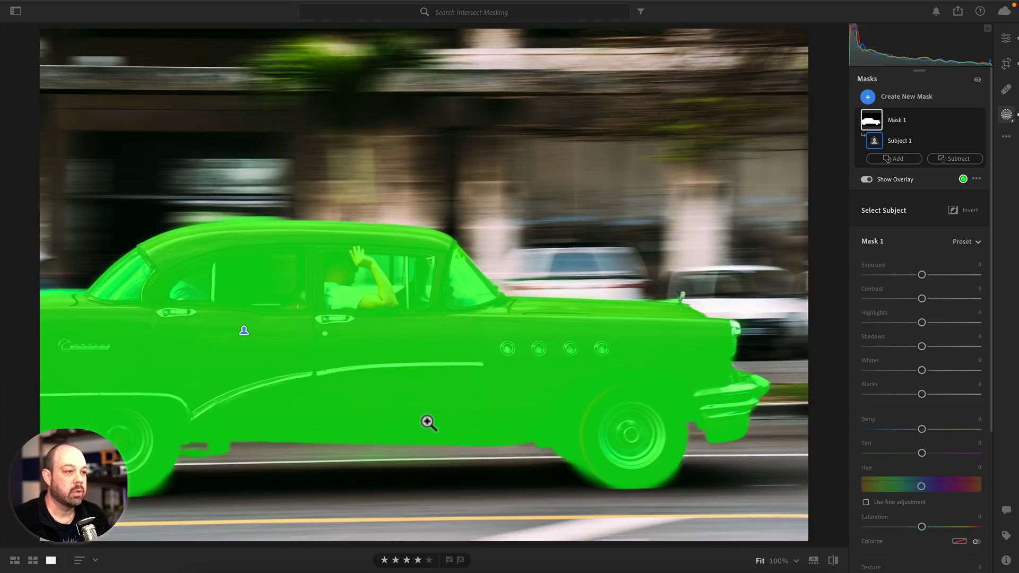
Step: Subtract a Linear Gradient across the car's lower half from the subject mask, and invert the gradient so only the lower body stays masked
{"action": "left_click", "coordinate": [949, 160]}
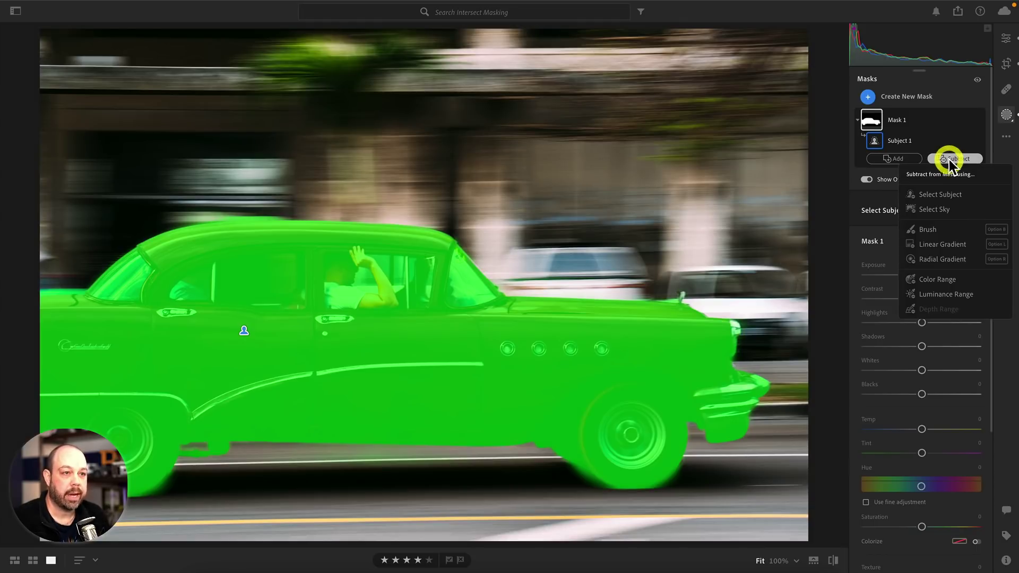
{"action": "left_click", "coordinate": [949, 244]}
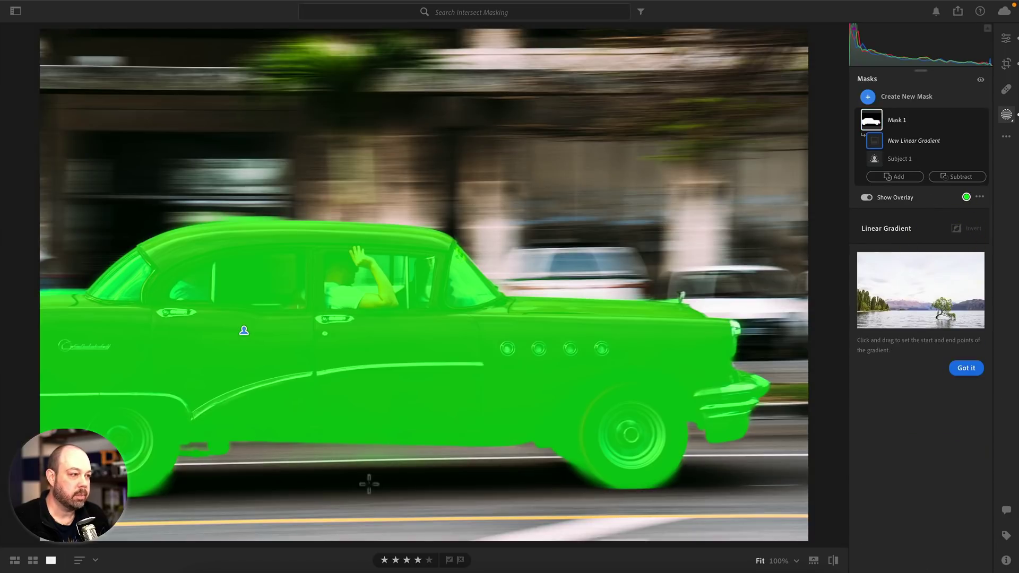
{"action": "left_click_drag", "start_coordinate": [368, 474], "coordinate": [365, 340]}
{"action": "left_click_drag", "start_coordinate": [367, 419], "coordinate": [367, 370]}
{"action": "left_click", "coordinate": [368, 371]}
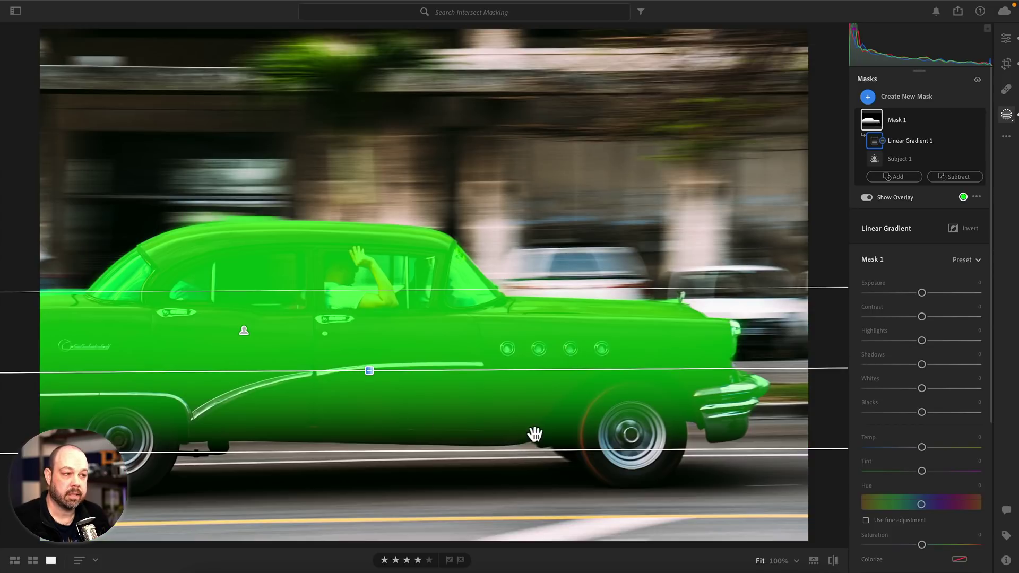
{"action": "left_click", "coordinate": [970, 229]}
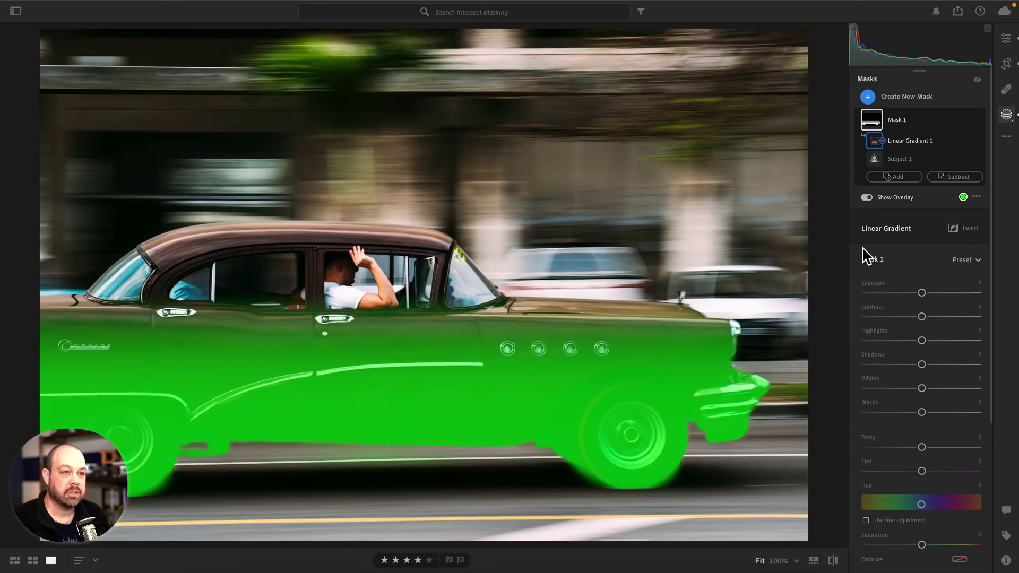
Step: Brighten the masked lower body with the overlay turned off, using Exposure +0.48 and Shadows +27
{"action": "left_click", "coordinate": [866, 197]}
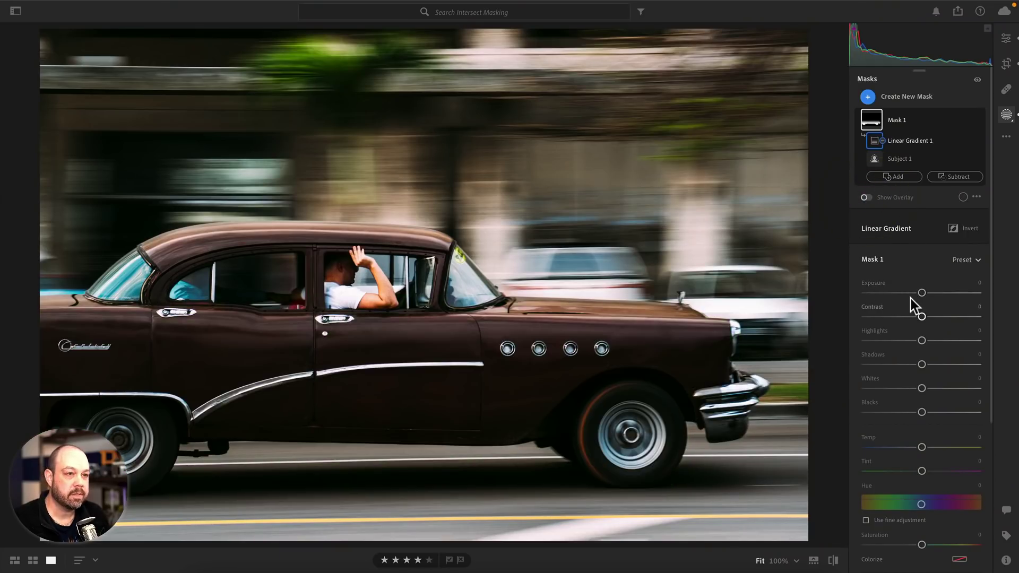
{"action": "left_click_drag", "start_coordinate": [922, 293], "coordinate": [928, 292]}
{"action": "left_click_drag", "start_coordinate": [922, 360], "coordinate": [936, 361]}
Step: Rename the combined subject and gradient mask as Car mask
{"action": "right_click", "coordinate": [963, 116]}
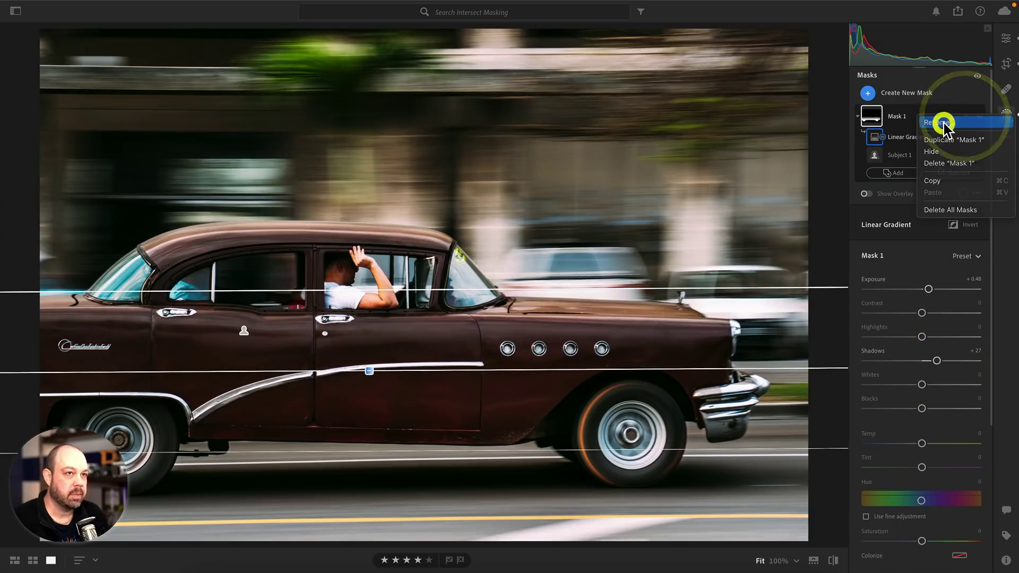
{"action": "left_click", "coordinate": [943, 123]}
{"action": "type", "text": "Car mask"}
{"action": "key", "text": "Return"}
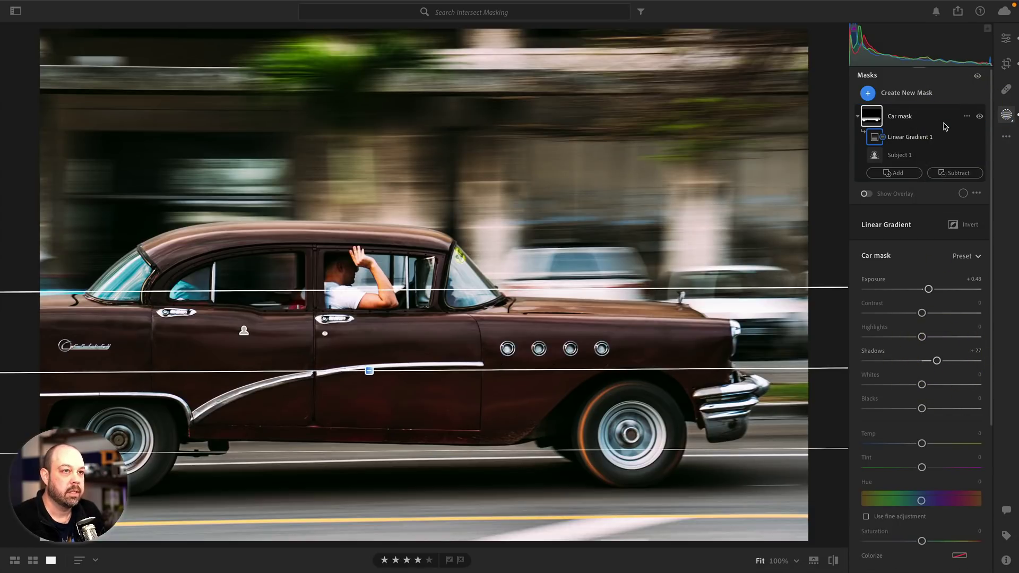
Step: Compare the car's lower body with the Car mask hidden and shown, with the gradient guides out of view
{"action": "left_click", "coordinate": [979, 116]}
{"action": "left_click", "coordinate": [979, 116]}
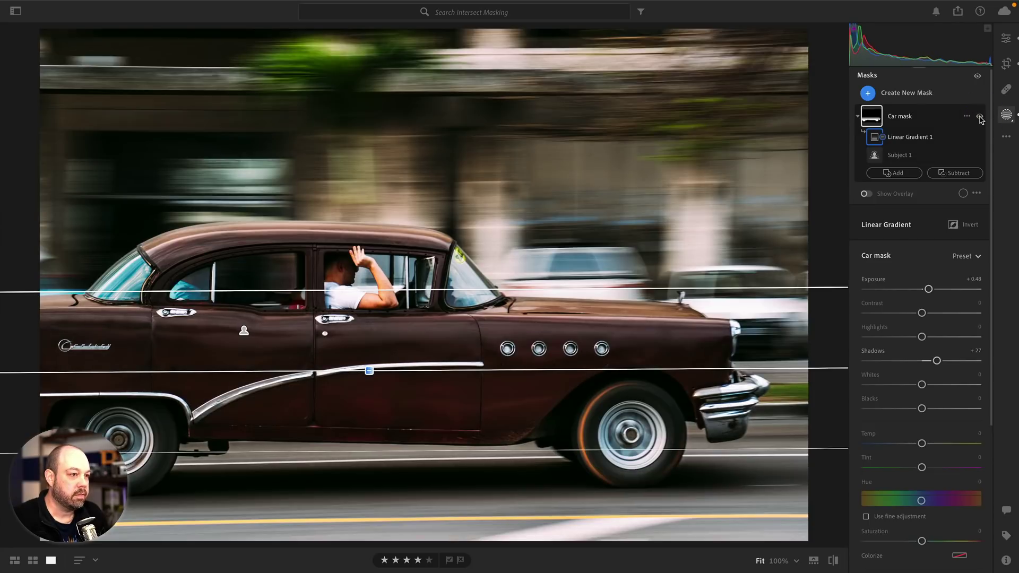
{"action": "left_click", "coordinate": [980, 116]}
{"action": "left_click", "coordinate": [980, 117]}
{"action": "key", "text": "h"}
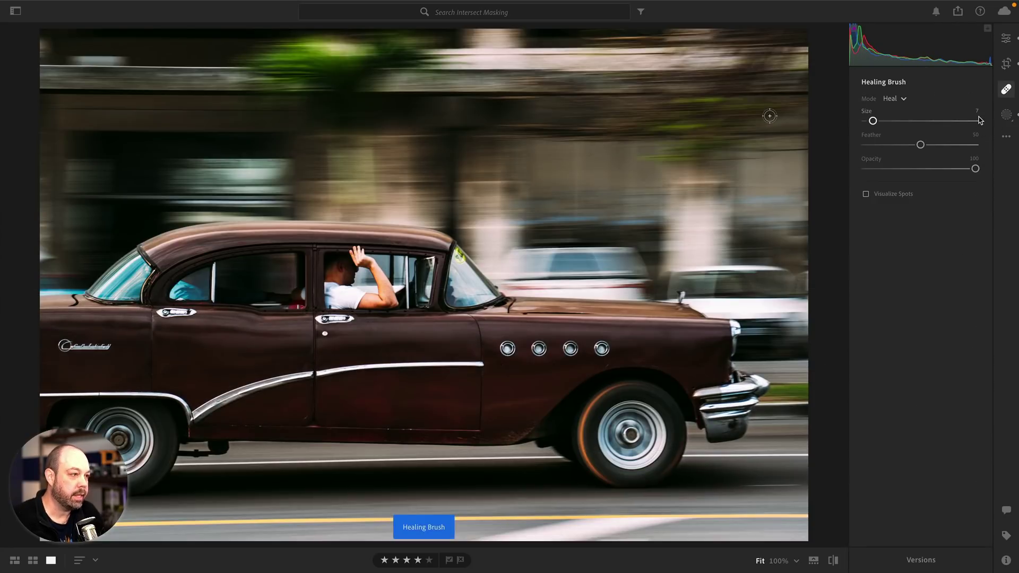
{"action": "left_click", "coordinate": [1003, 115]}
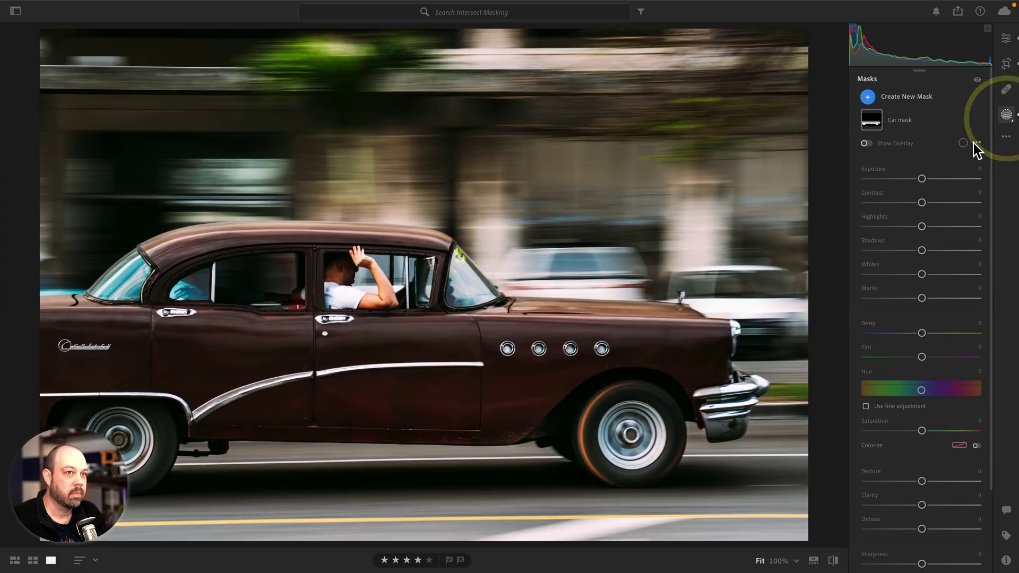
{"action": "left_click", "coordinate": [982, 120]}
{"action": "left_click", "coordinate": [981, 120]}
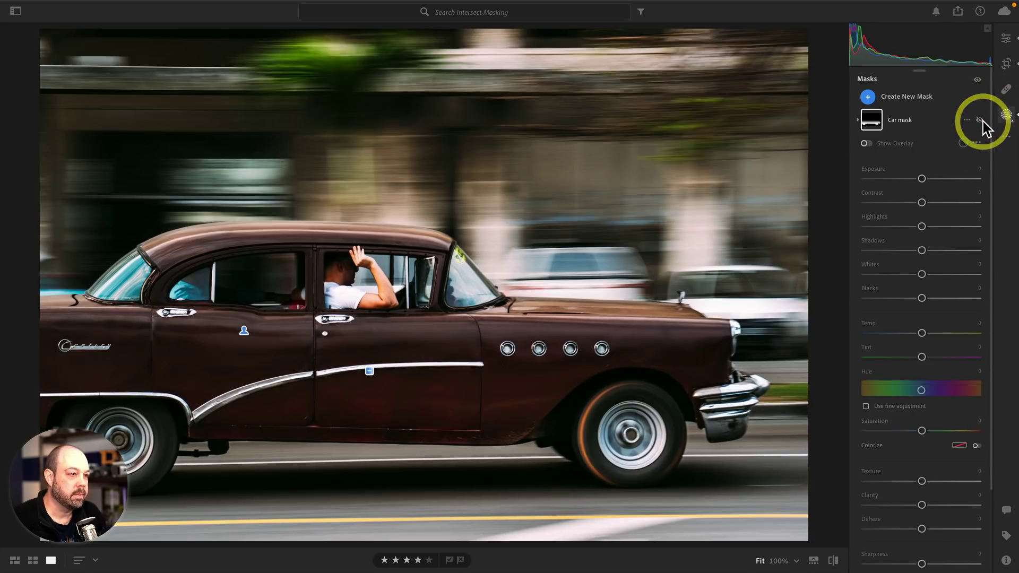
Step: Check the brightening on the car's lower half by repeatedly hiding and showing the Car mask
{"action": "left_click", "coordinate": [981, 121]}
{"action": "left_click", "coordinate": [981, 120]}
{"action": "left_click", "coordinate": [981, 121]}
{"action": "left_click", "coordinate": [981, 120]}
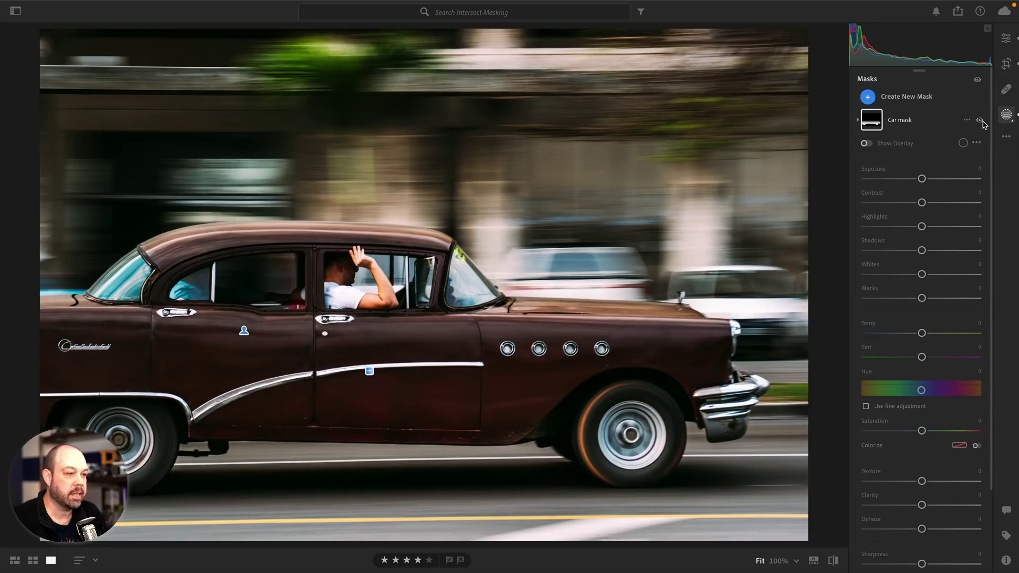
{"action": "left_click", "coordinate": [981, 120]}
{"action": "left_click", "coordinate": [980, 120]}
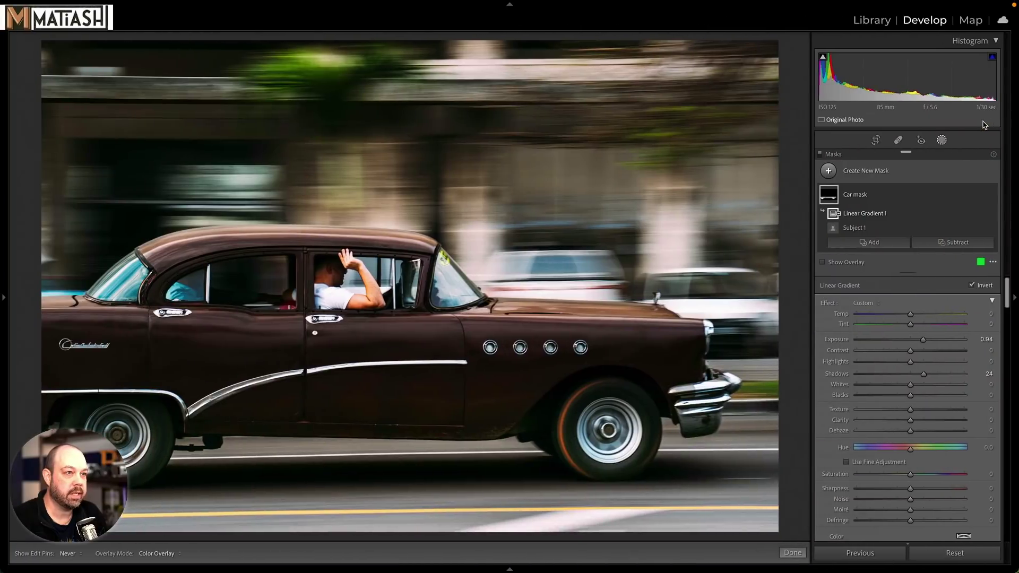
Step: Switch to Lightroom Classic and compare the car photo with its Car mask hidden and shown
{"action": "left_click", "coordinate": [990, 195]}
{"action": "left_click", "coordinate": [990, 195]}
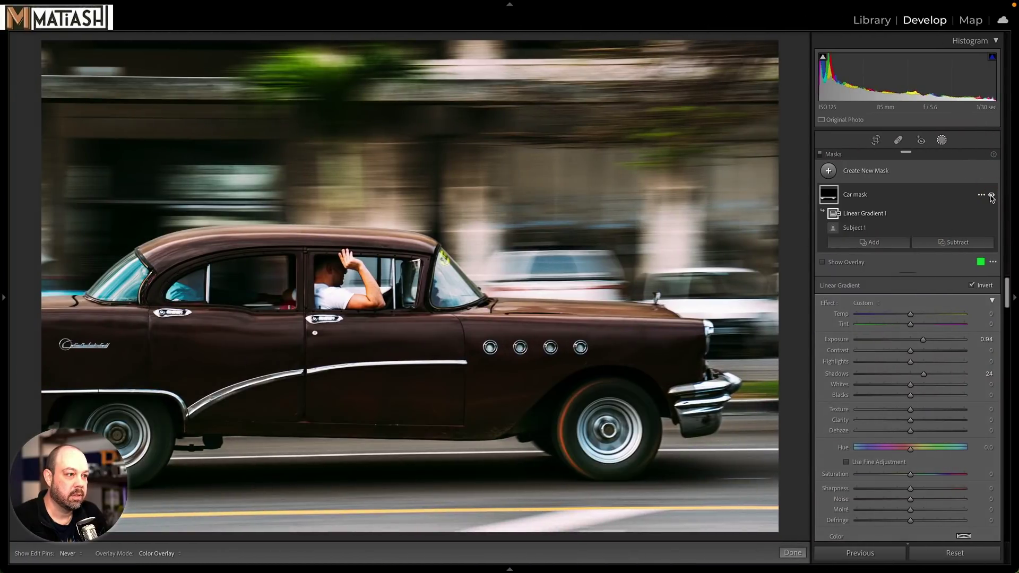
{"action": "left_click", "coordinate": [991, 195]}
{"action": "left_click", "coordinate": [990, 196]}
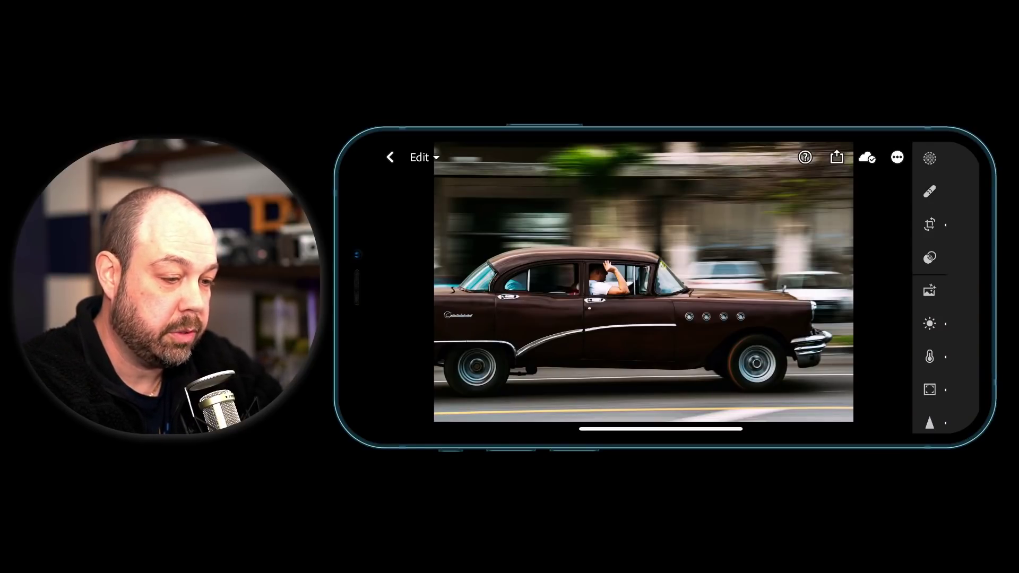
Step: Switch to Lightroom on the phone and create a new Select Subject mask covering the car
{"action": "left_click", "coordinate": [930, 254]}
{"action": "left_click", "coordinate": [930, 158]}
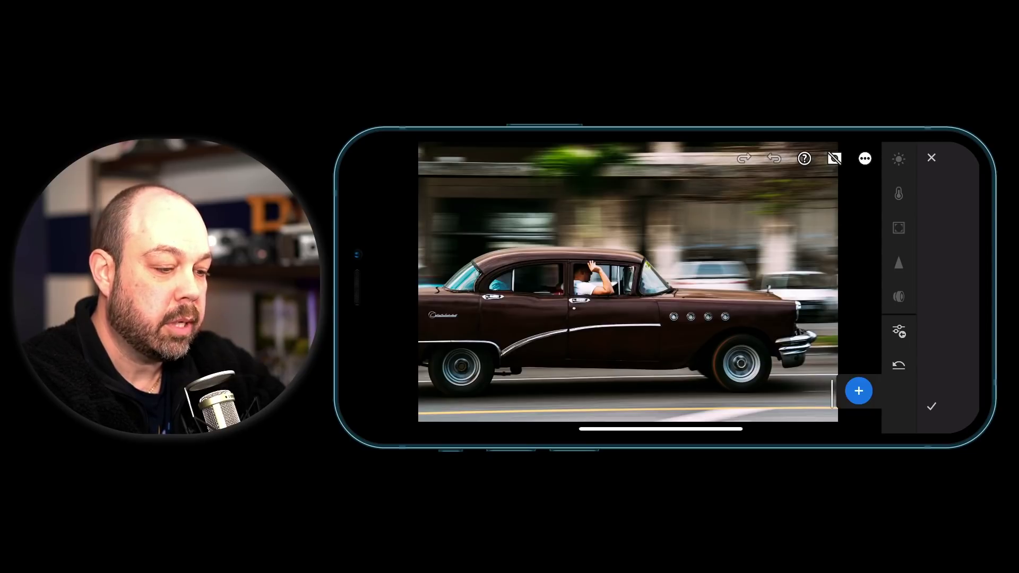
{"action": "left_click_drag", "start_coordinate": [830, 390], "coordinate": [724, 406]}
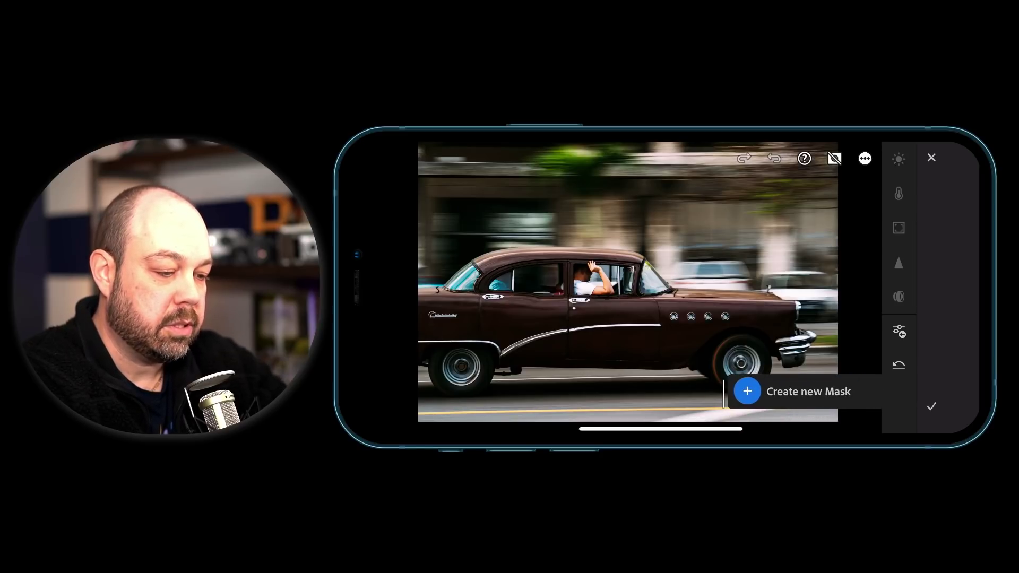
{"action": "left_click", "coordinate": [811, 387]}
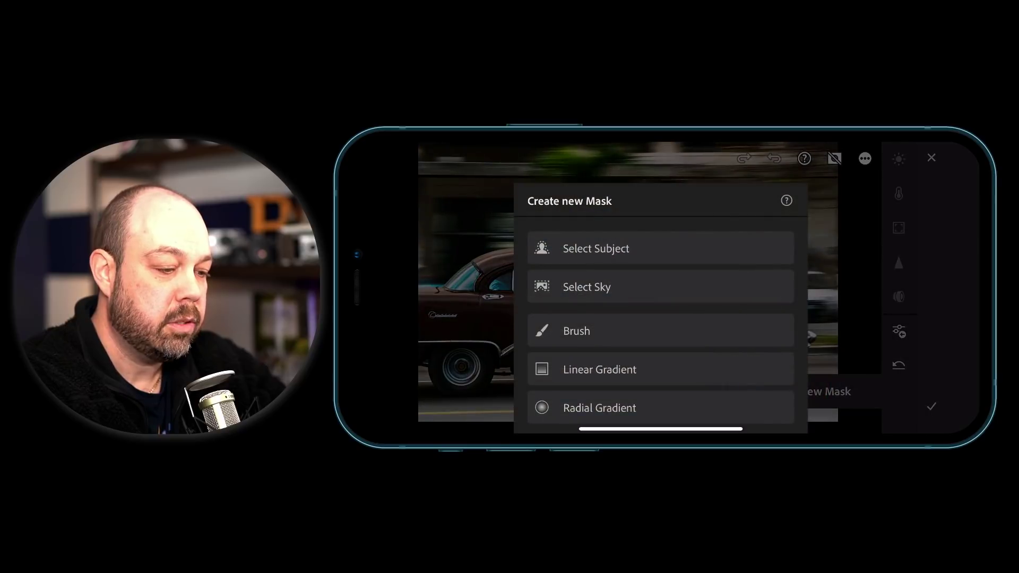
{"action": "left_click", "coordinate": [744, 250]}
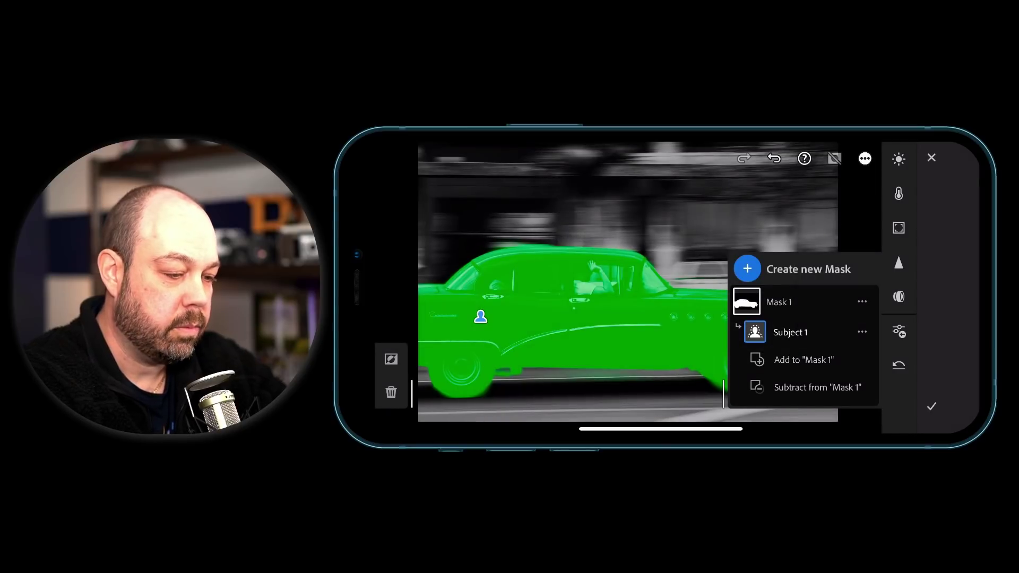
Step: Rename the new subject mask as Car mask
{"action": "left_click", "coordinate": [862, 301]}
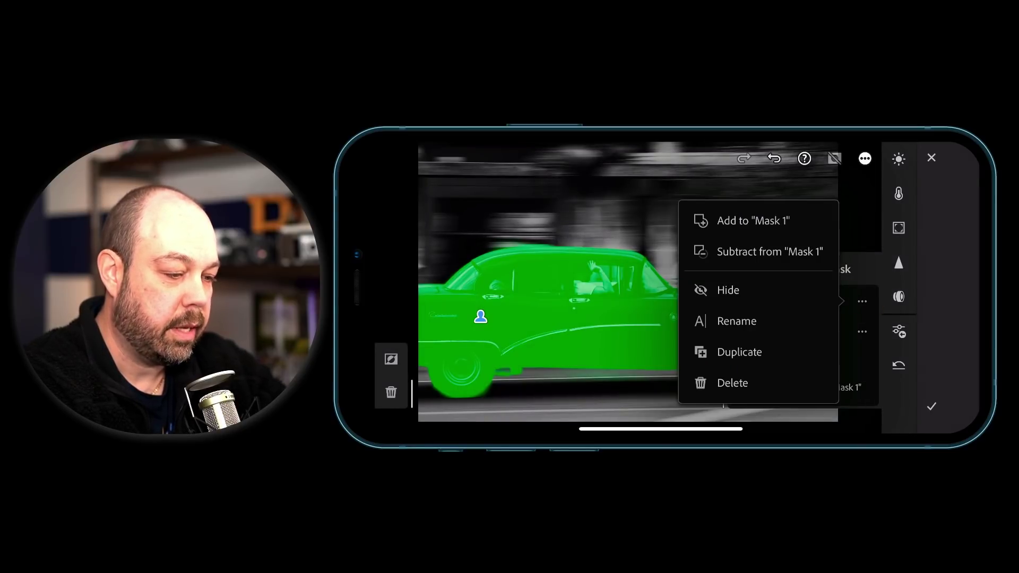
{"action": "left_click", "coordinate": [737, 319]}
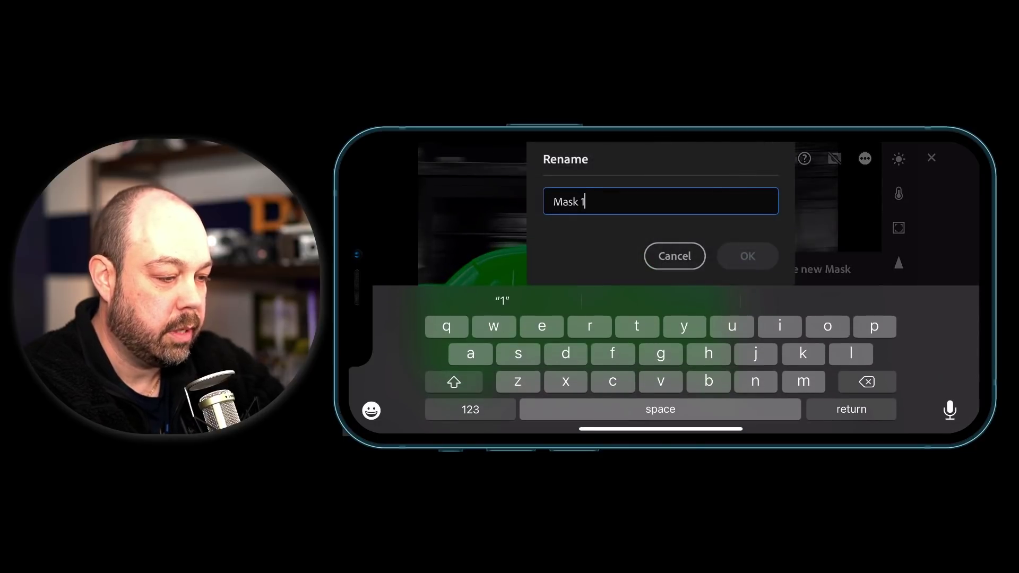
{"action": "key", "text": "BackSpace"}
{"action": "key", "text": "BackSpace"}
{"action": "key", "text": "BackSpace"}
{"action": "key", "text": "BackSpace"}
{"action": "key", "text": "BackSpace"}
{"action": "key", "text": "BackSpace"}
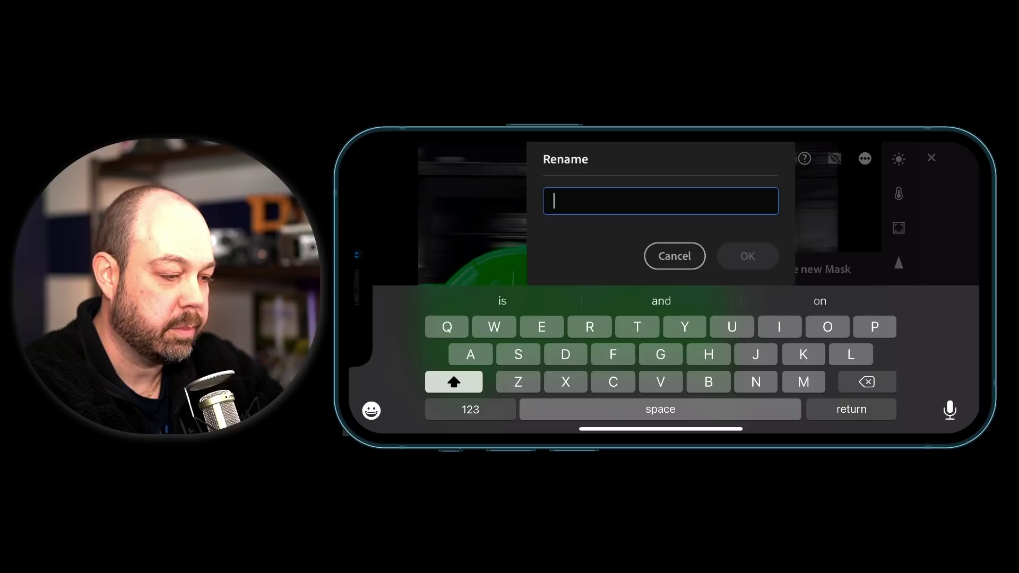
{"action": "type", "text": "C"}
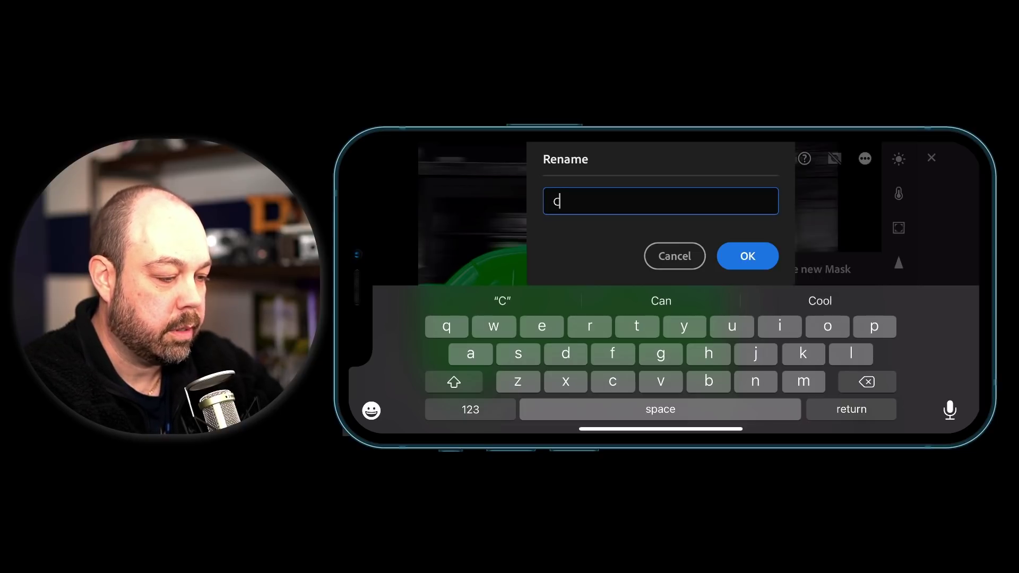
{"action": "type", "text": "ar m"}
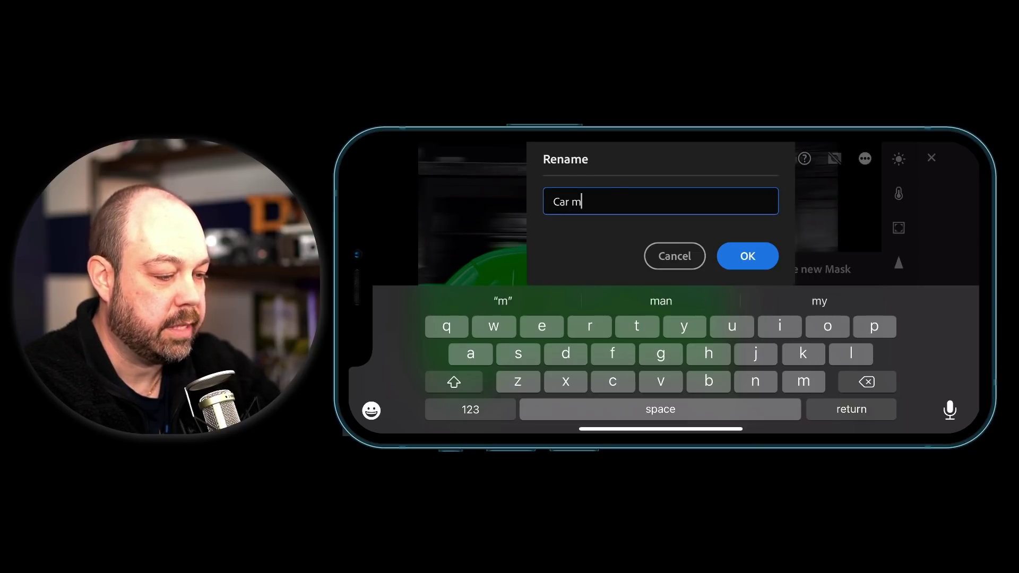
{"action": "type", "text": "ask"}
{"action": "key", "text": "Return"}
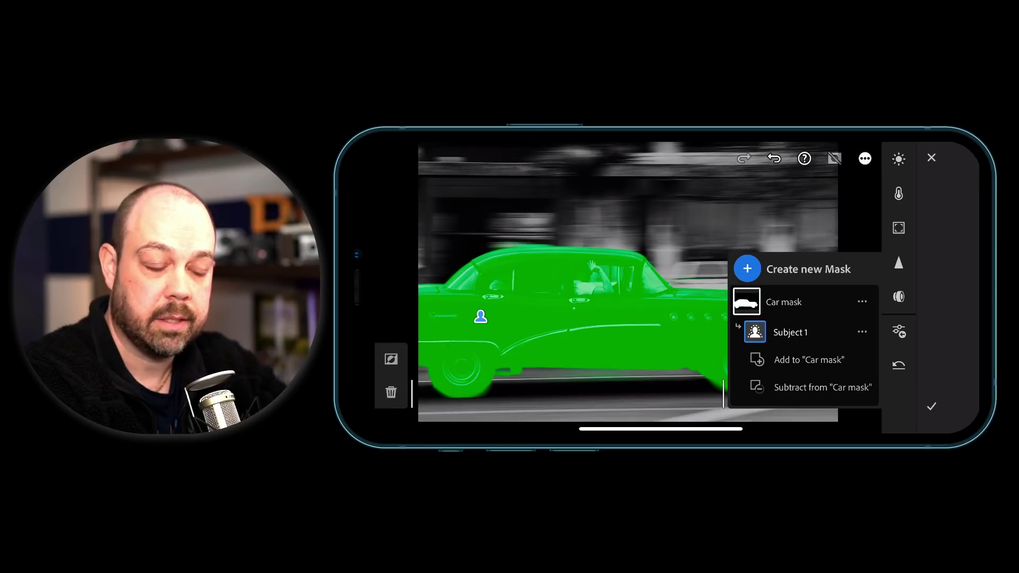
Step: Subtract a Linear Gradient from the Car mask, drawn upward from the wheels and positioned across the car's lower body
{"action": "left_click", "coordinate": [849, 385]}
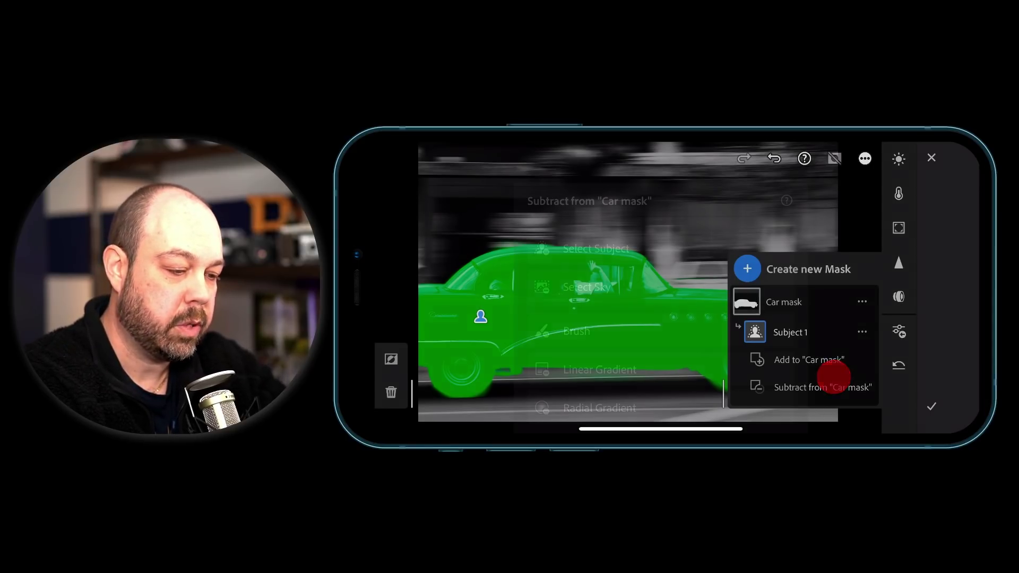
{"action": "left_click", "coordinate": [714, 365]}
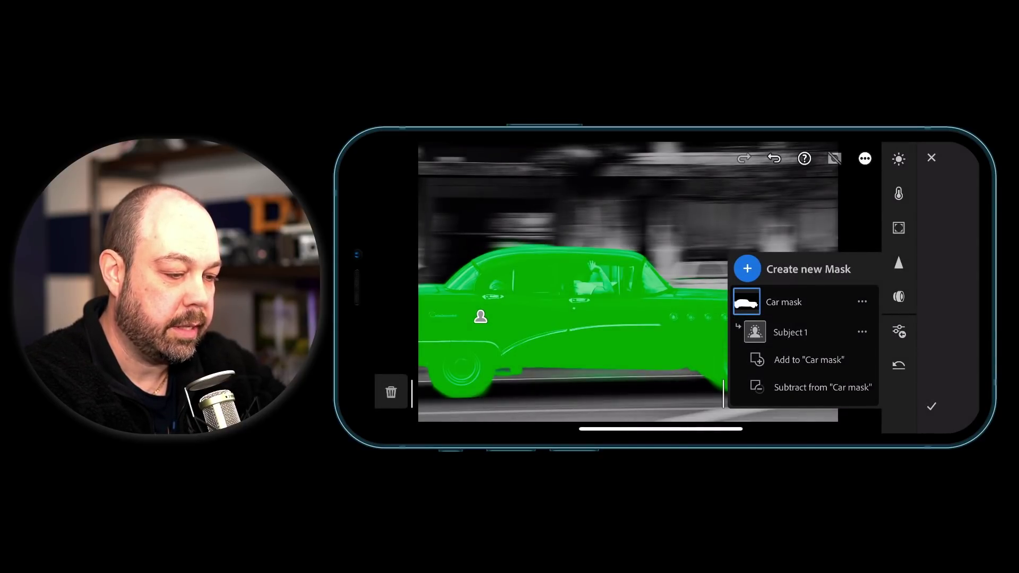
{"action": "left_click", "coordinate": [812, 388]}
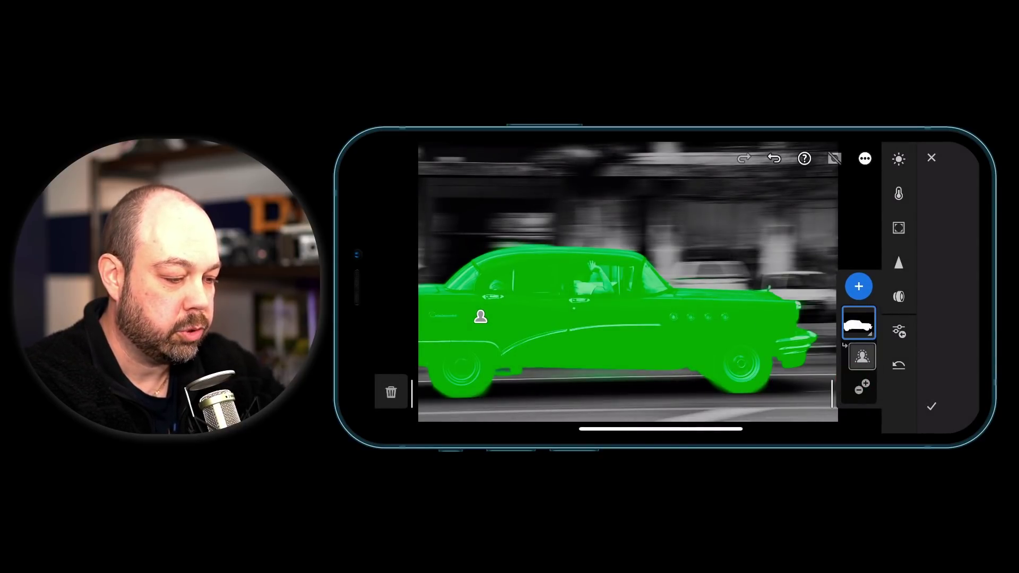
{"action": "left_click_drag", "start_coordinate": [508, 386], "coordinate": [511, 296]}
{"action": "left_click_drag", "start_coordinate": [519, 345], "coordinate": [517, 321]}
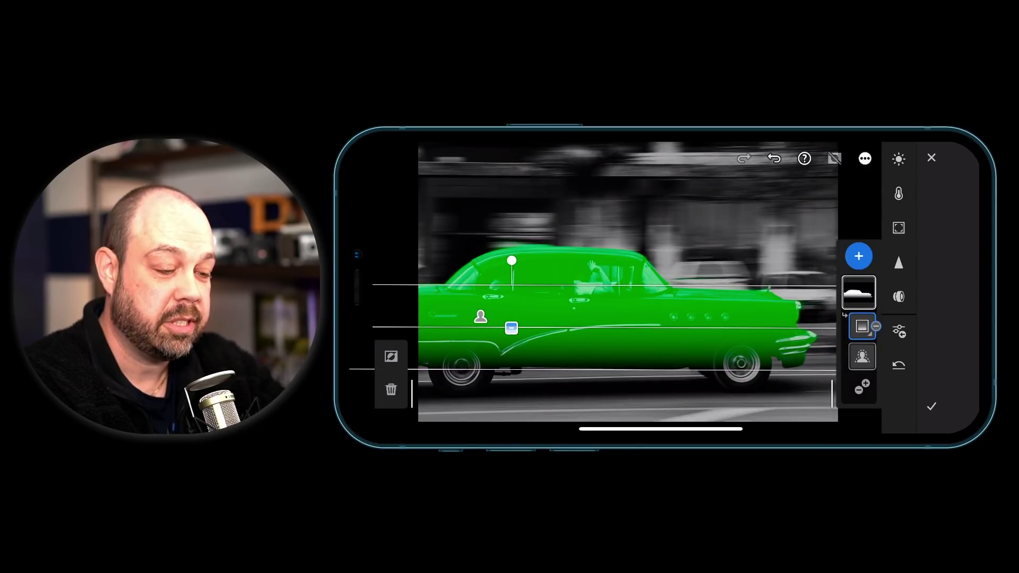
Step: Invert the subtracted Linear Gradient so the mask covers only the car's lower half
{"action": "left_click_drag", "start_coordinate": [862, 398], "coordinate": [773, 400]}
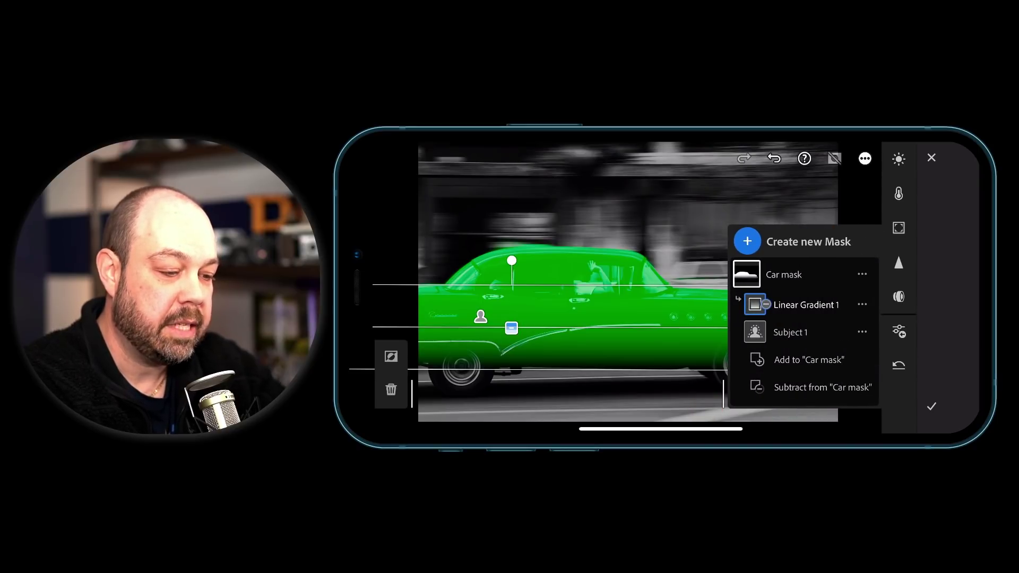
{"action": "left_click_drag", "start_coordinate": [768, 387], "coordinate": [894, 370]}
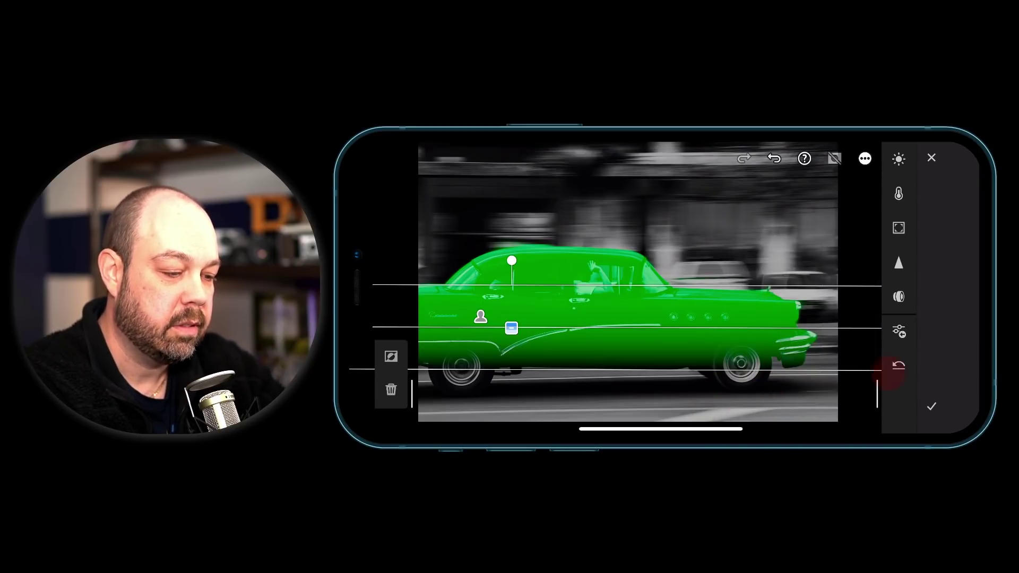
{"action": "left_click_drag", "start_coordinate": [409, 396], "coordinate": [537, 409]}
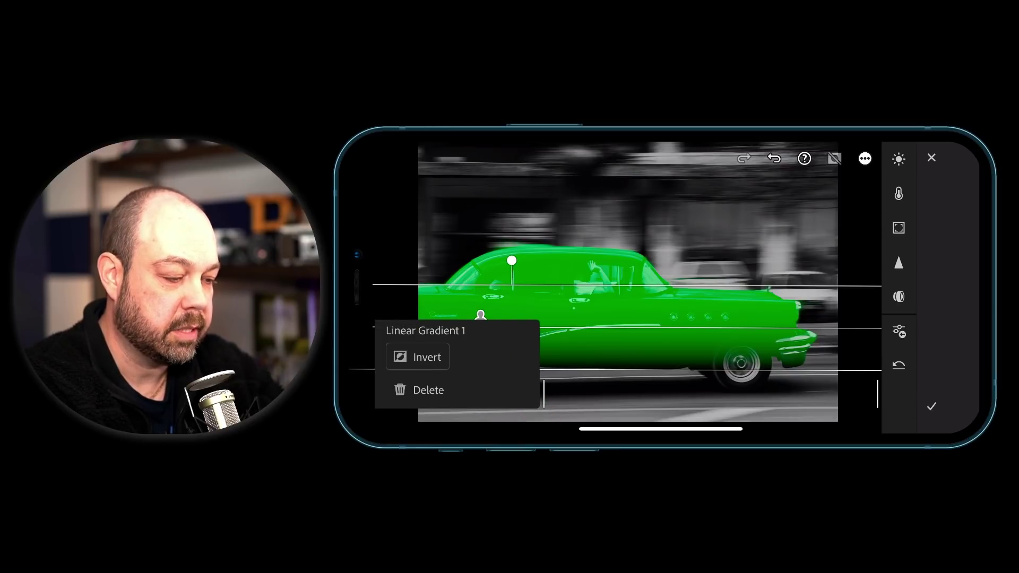
{"action": "left_click", "coordinate": [417, 357]}
{"action": "left_click_drag", "start_coordinate": [531, 393], "coordinate": [408, 392]}
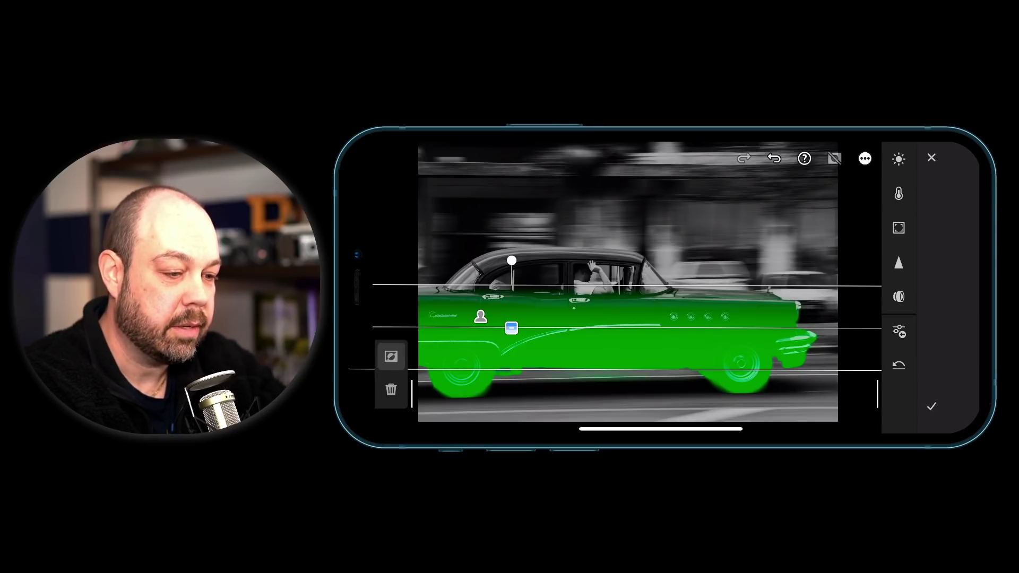
Step: Brighten the masked lower half of the car with Exposure +0.39 and Shadows +19
{"action": "left_click", "coordinate": [899, 159]}
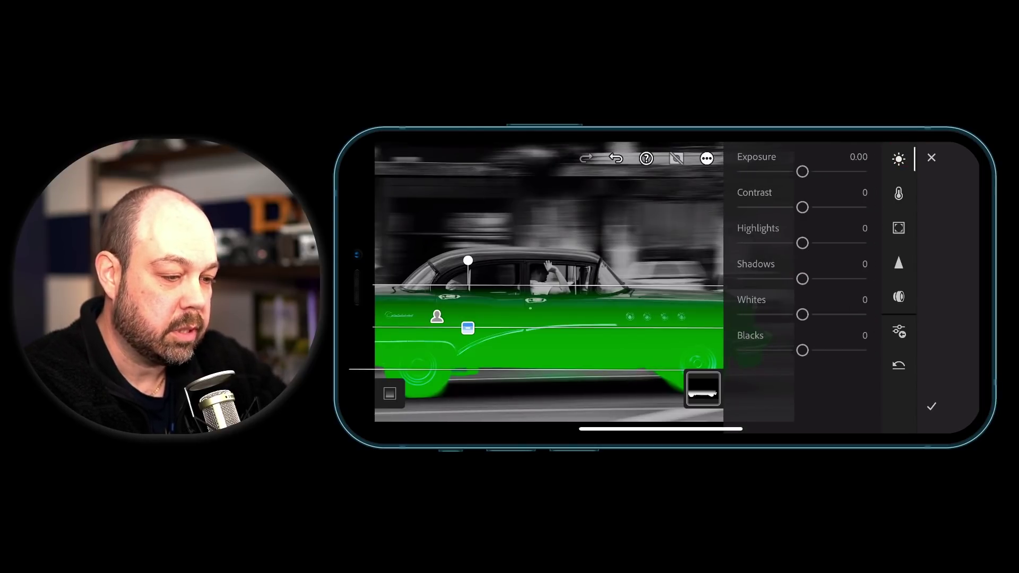
{"action": "left_click_drag", "start_coordinate": [796, 171], "coordinate": [811, 167]}
{"action": "left_click_drag", "start_coordinate": [804, 274], "coordinate": [831, 267]}
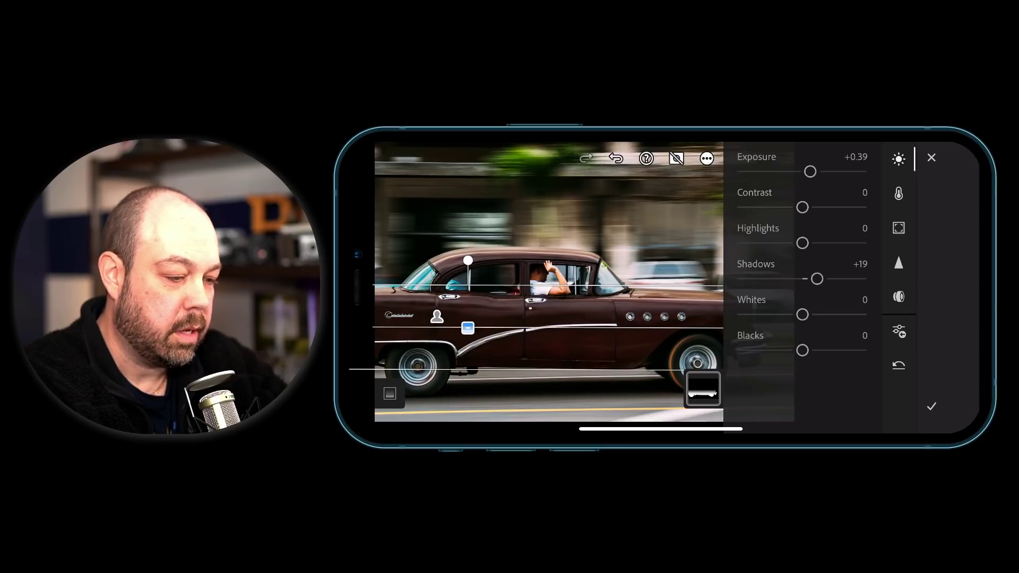
{"action": "left_click", "coordinate": [899, 158]}
Step: Compare the car with the Car mask hidden and shown, and apply the masking edits
{"action": "left_click", "coordinate": [877, 394]}
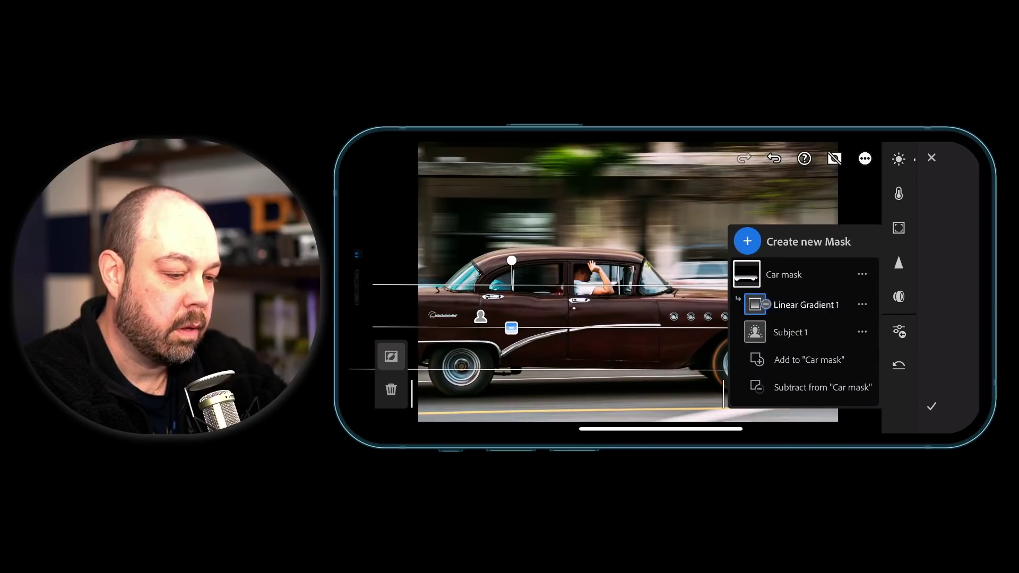
{"action": "left_click", "coordinate": [862, 274]}
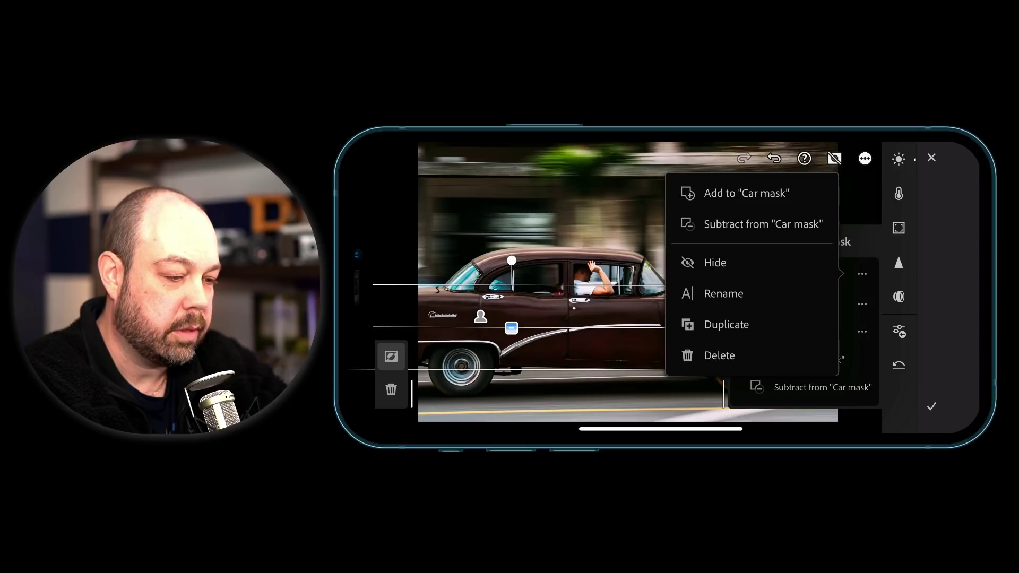
{"action": "left_click", "coordinate": [789, 258]}
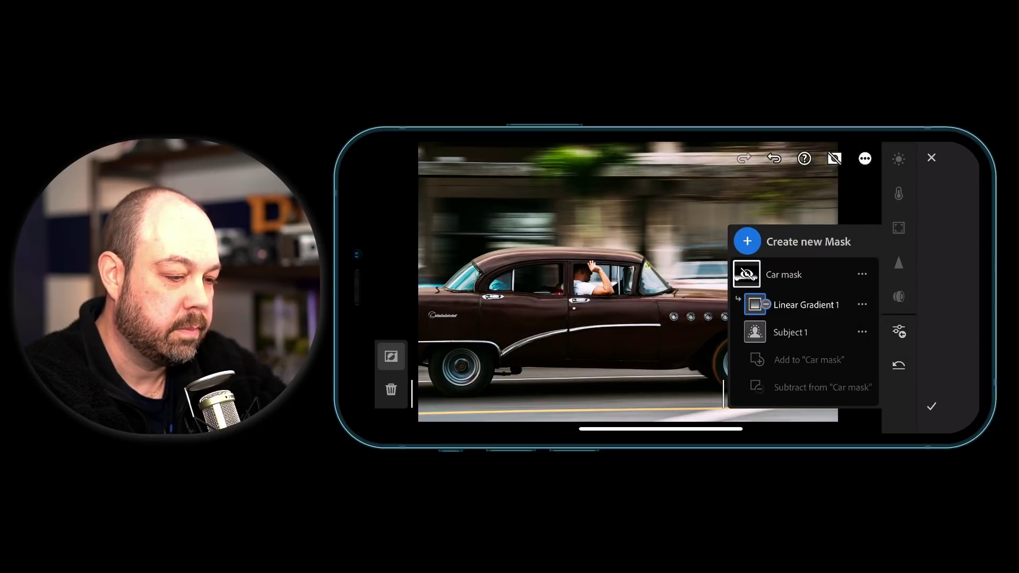
{"action": "left_click", "coordinate": [862, 273]}
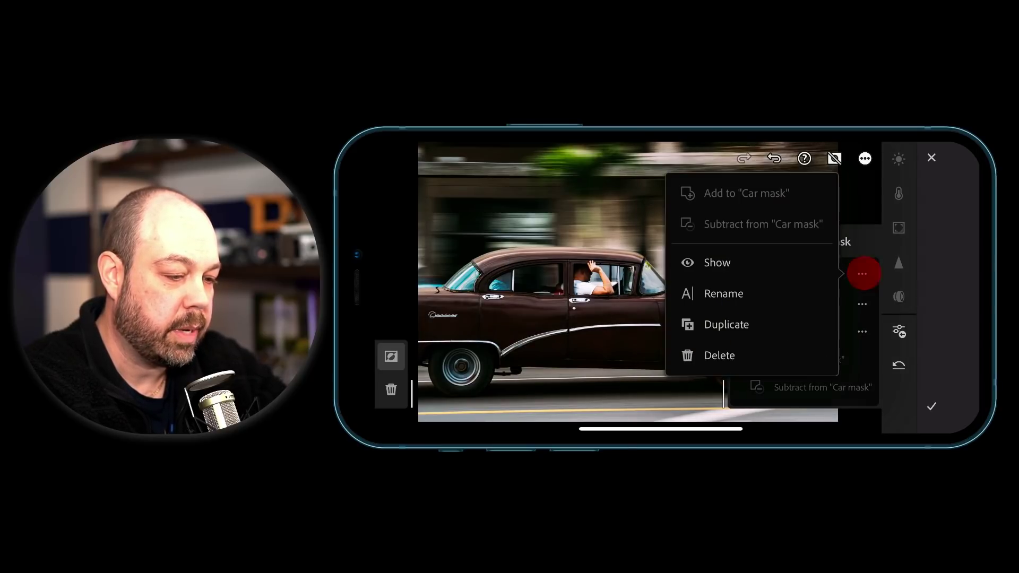
{"action": "left_click", "coordinate": [716, 261]}
{"action": "left_click", "coordinate": [741, 391]}
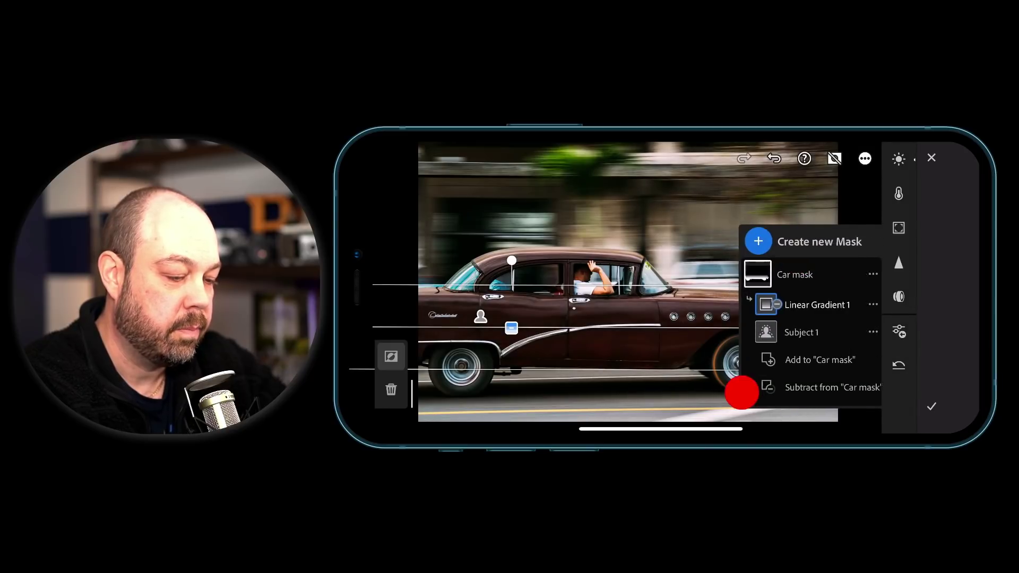
{"action": "left_click", "coordinate": [931, 406]}
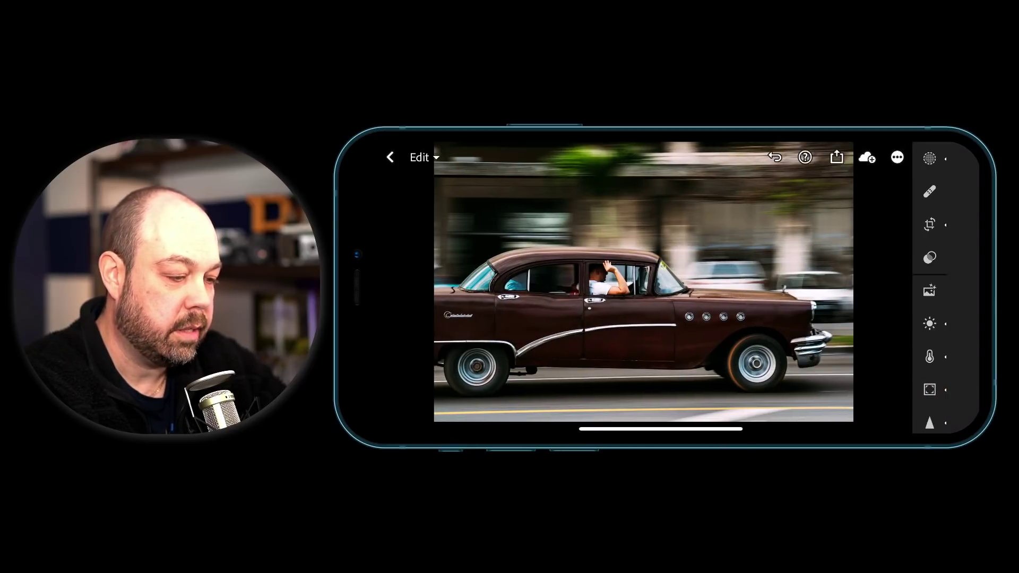